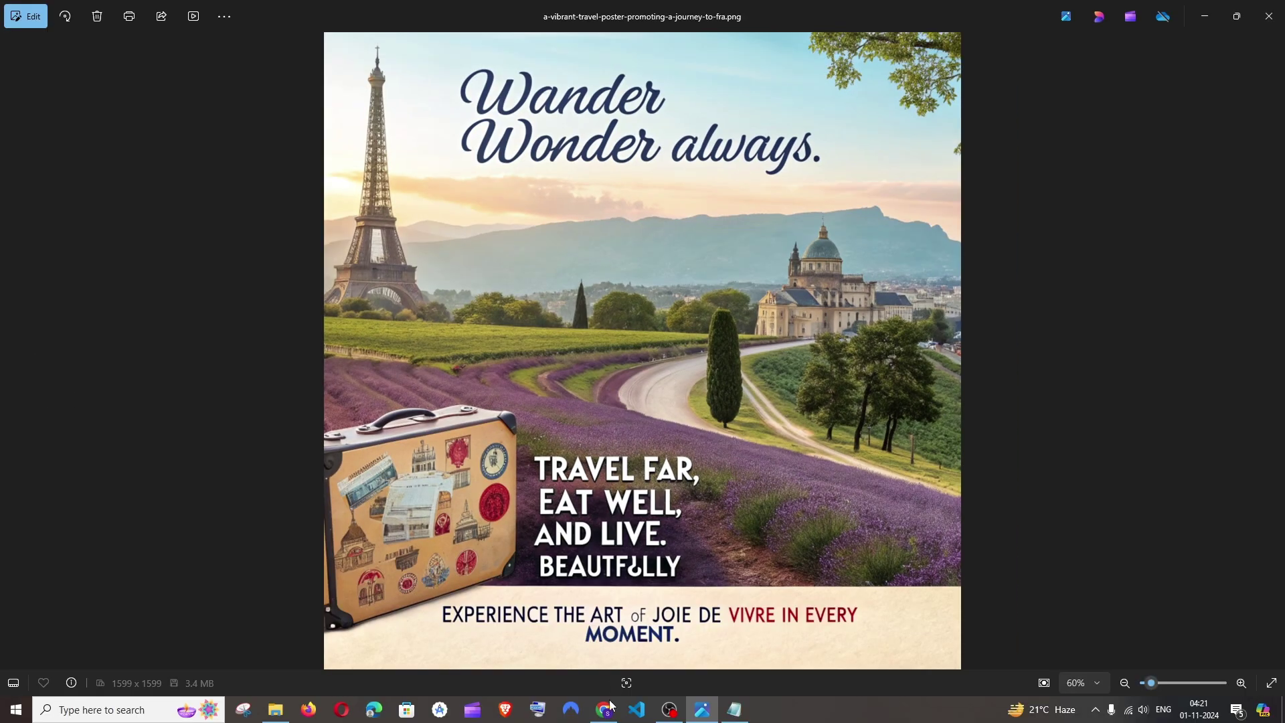
# Bring up Recraft's V3 announcement on X and scroll the replies to the long-text example
pyautogui.click(604, 709)
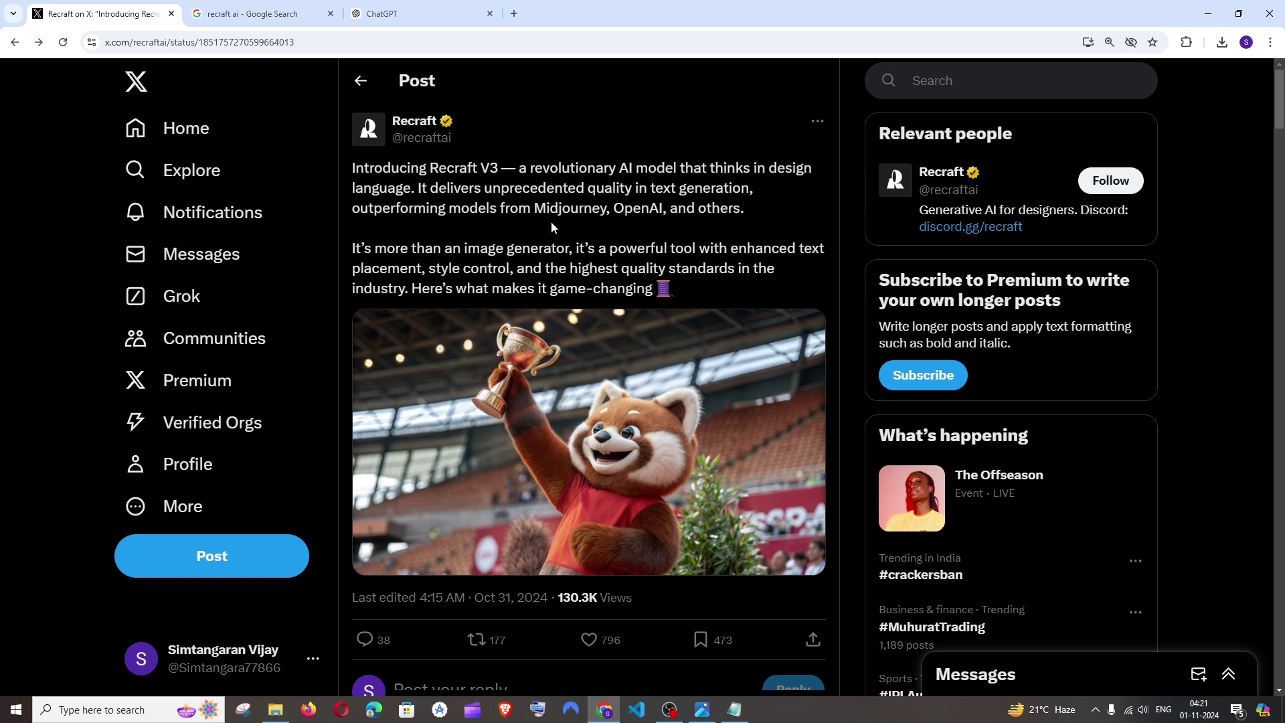
pyautogui.scroll(-9, 552, 223)
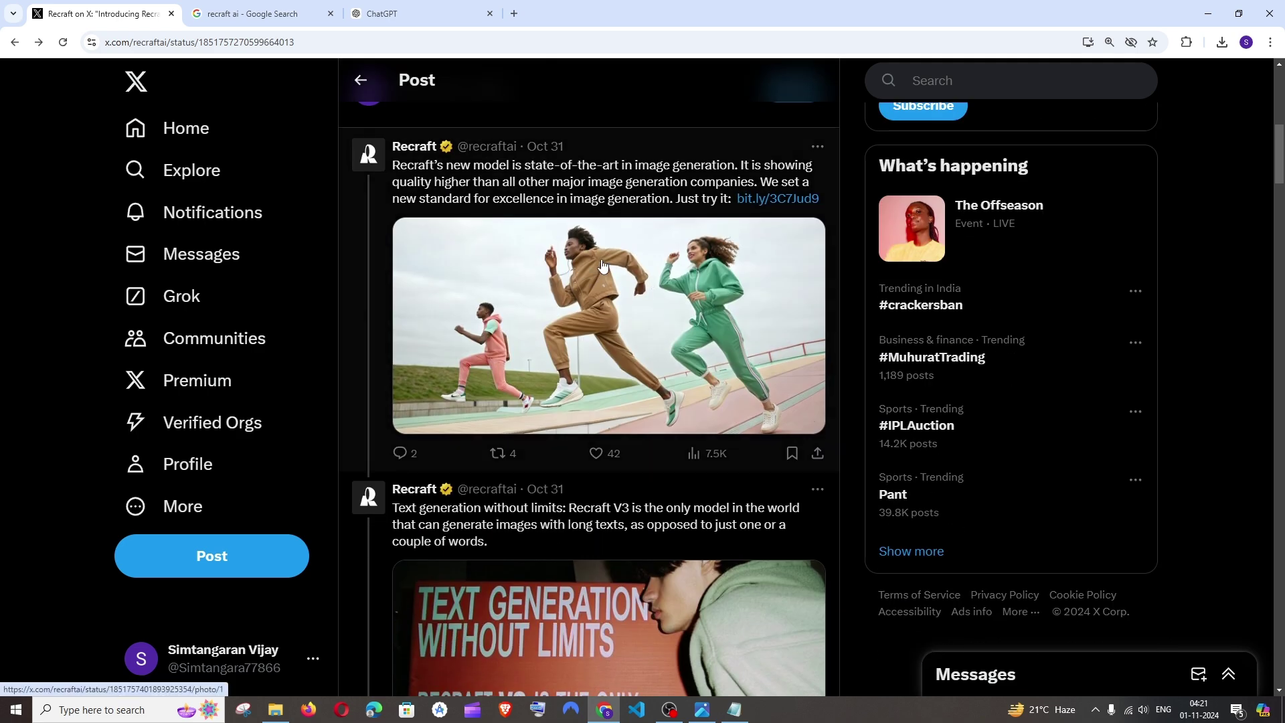
pyautogui.scroll(-3, 602, 266)
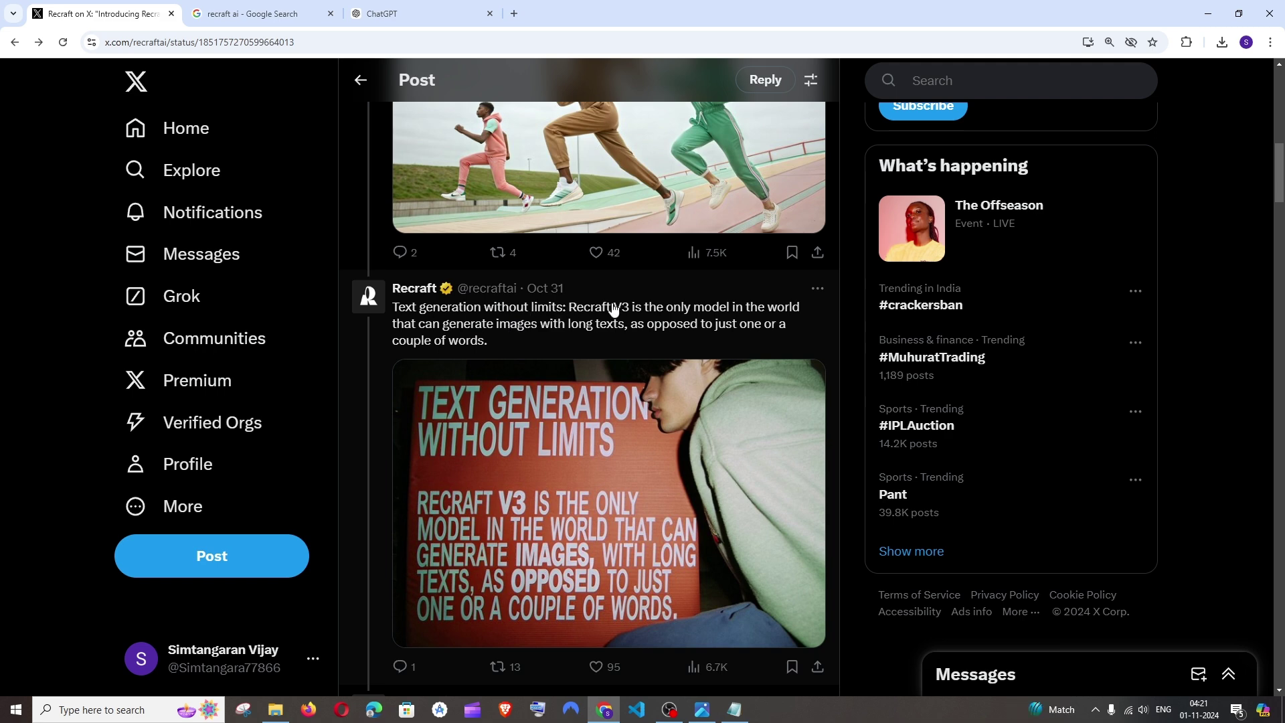
pyautogui.scroll(-1, 571, 315)
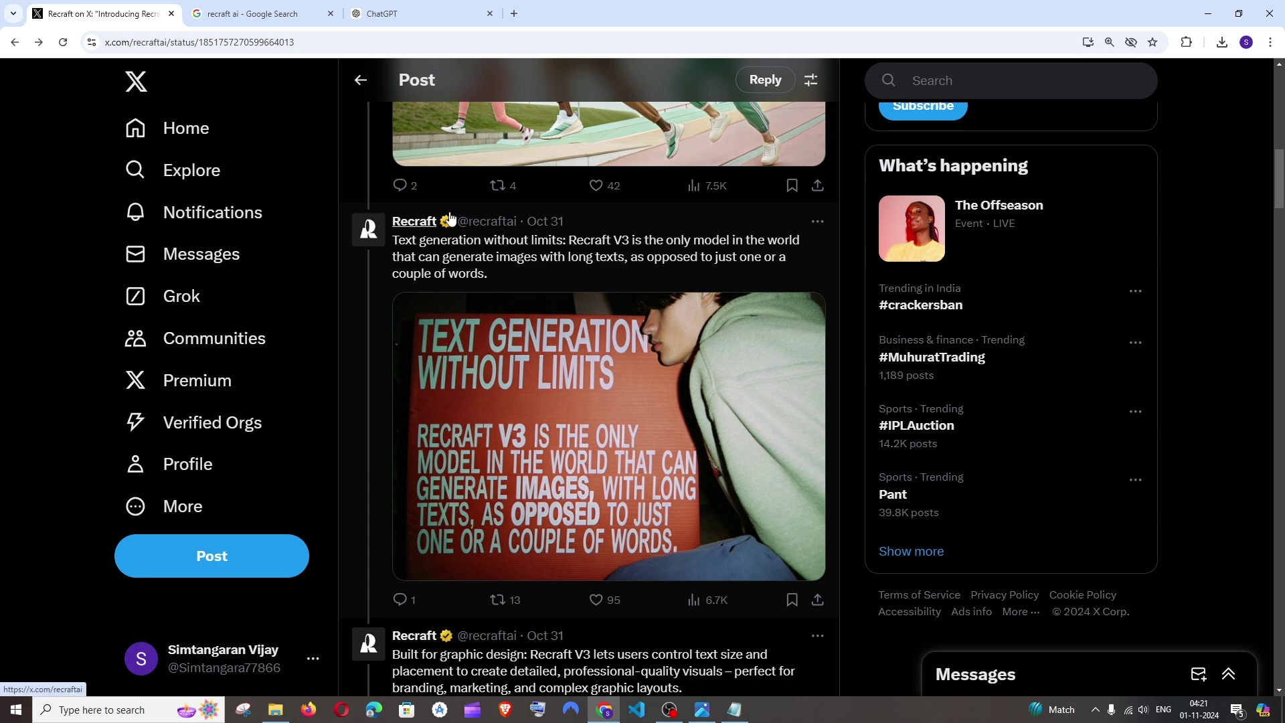
# From the zoomed-in 'recraft ai' Google results, open 'Infinite AI Artboard - Recraft' to start a blank project
pyautogui.hotkey('ctrl', 'Tab')
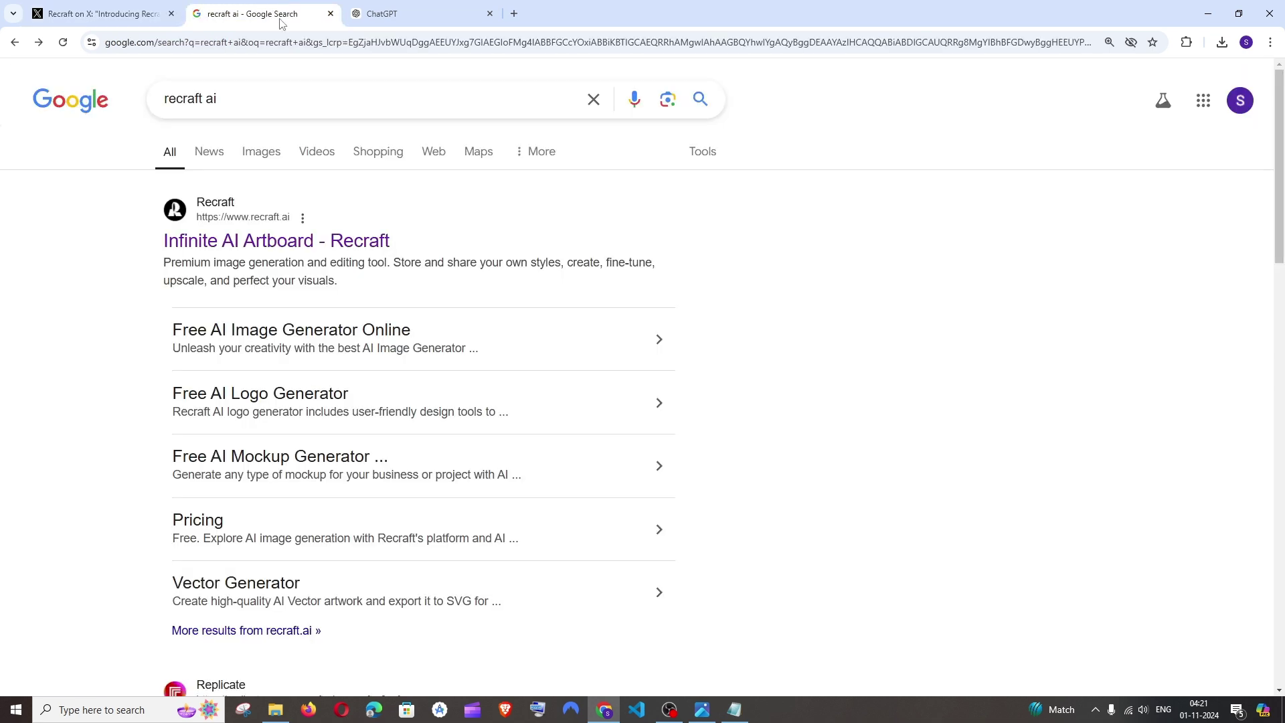
pyautogui.hotkey('ctrl', '+')
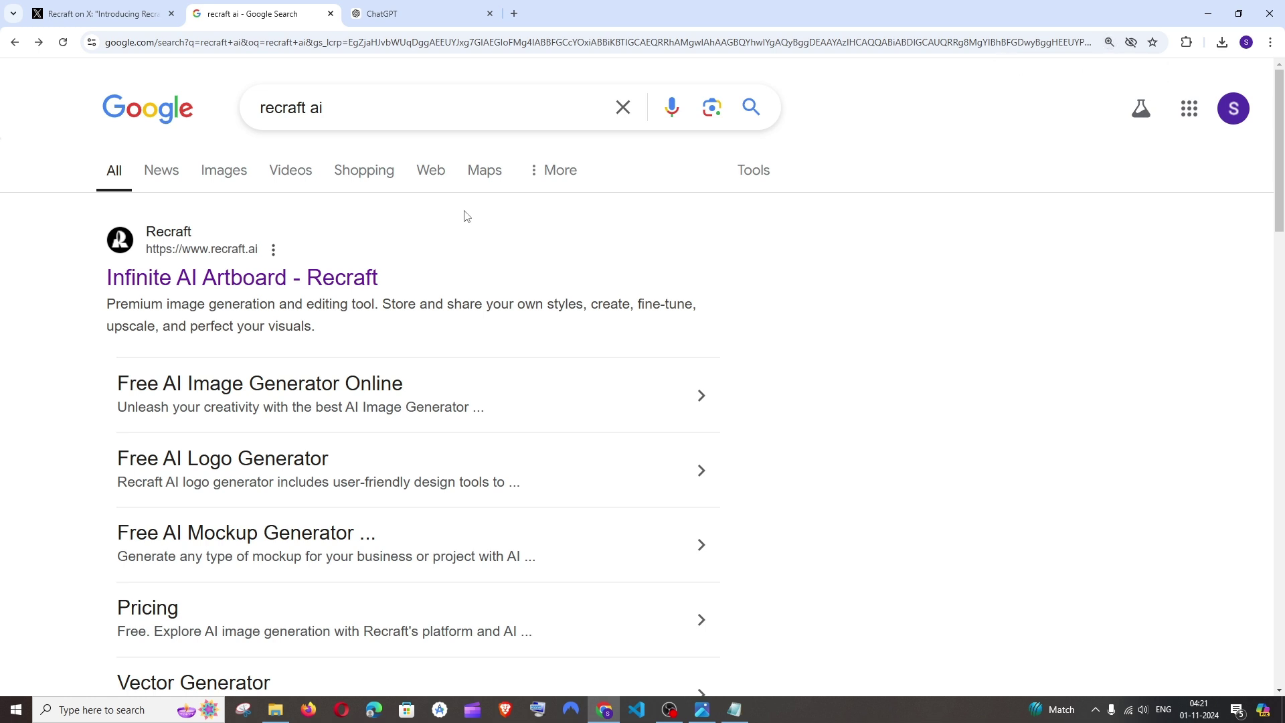
pyautogui.click(287, 278)
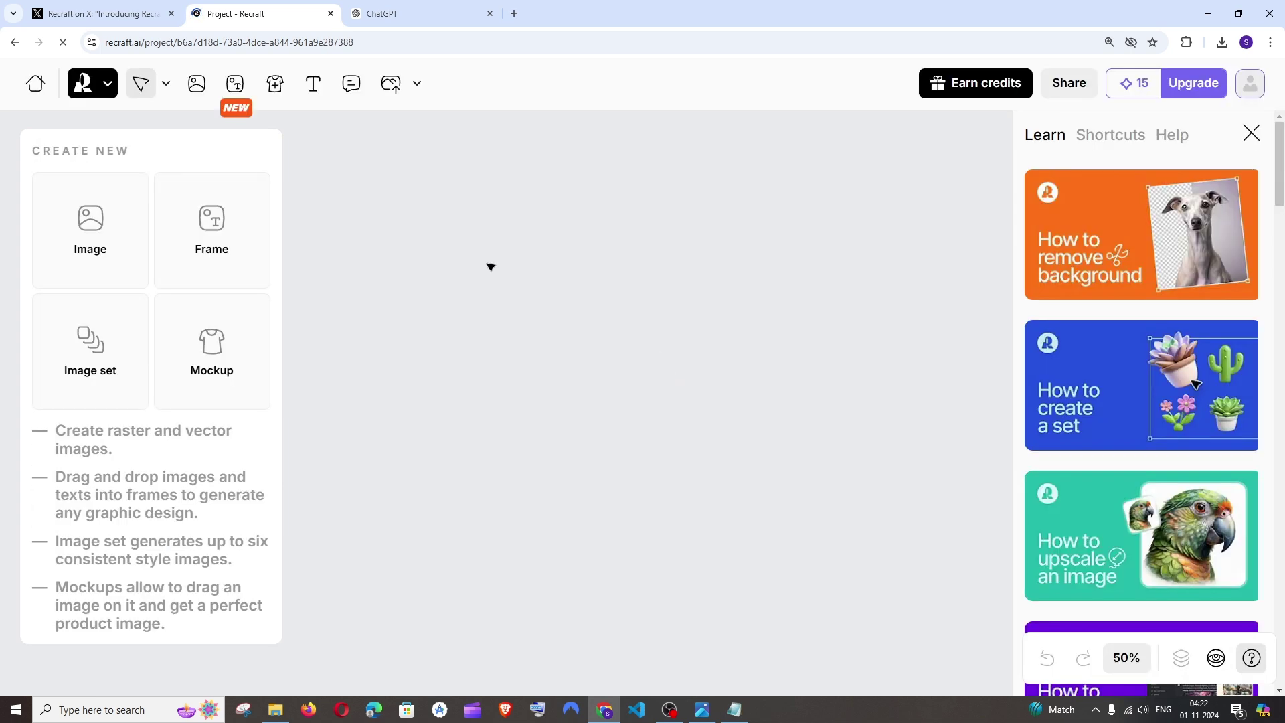
# Add an image frame using the Recraft V3 Raw style at 3:4 (1024×1365)
pyautogui.click(86, 239)
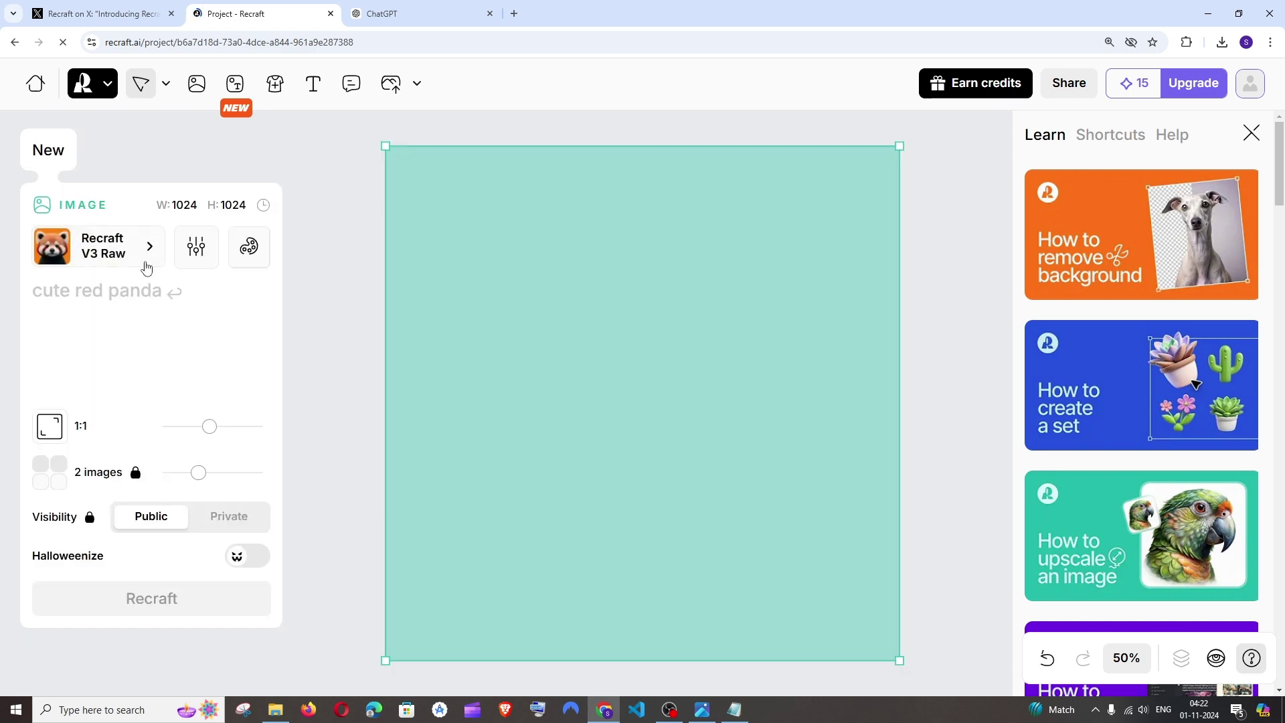
pyautogui.click(124, 258)
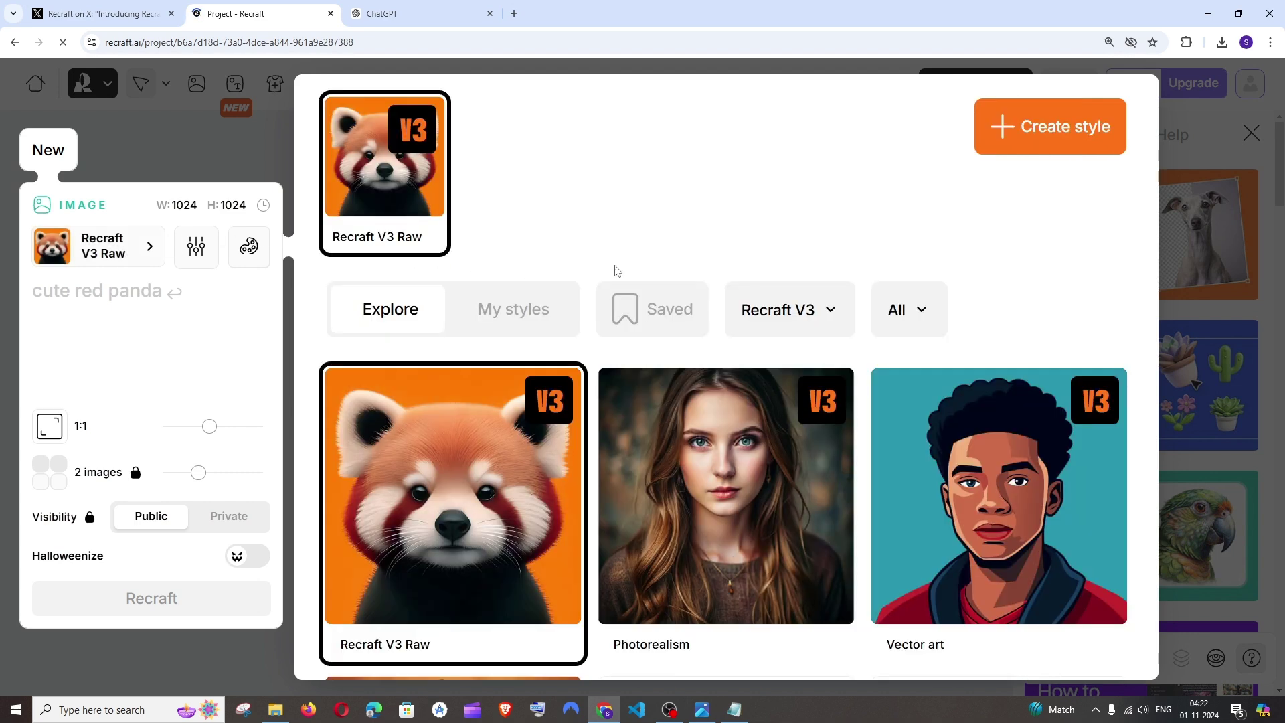
pyautogui.scroll(-1, 611, 271)
pyautogui.moveTo(639, 351)
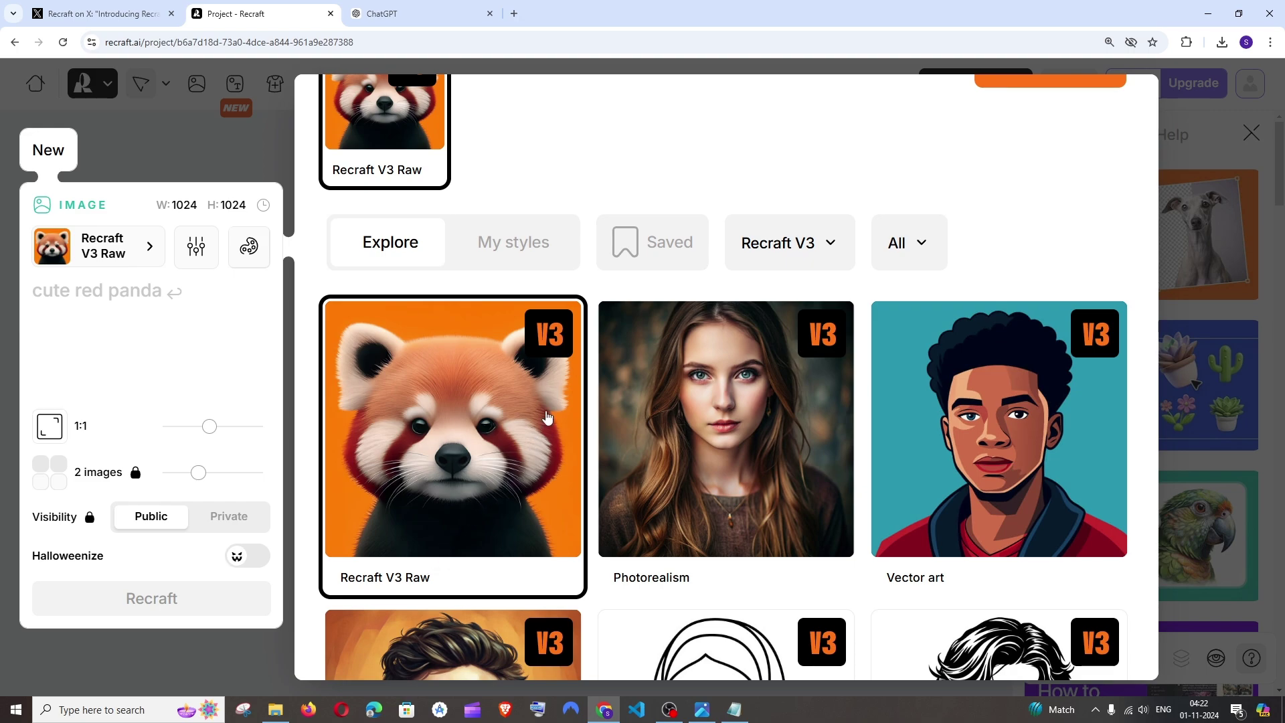
pyautogui.scroll(-10, 669, 412)
pyautogui.scroll(-5, 713, 406)
pyautogui.scroll(10, 717, 401)
pyautogui.scroll(3, 622, 346)
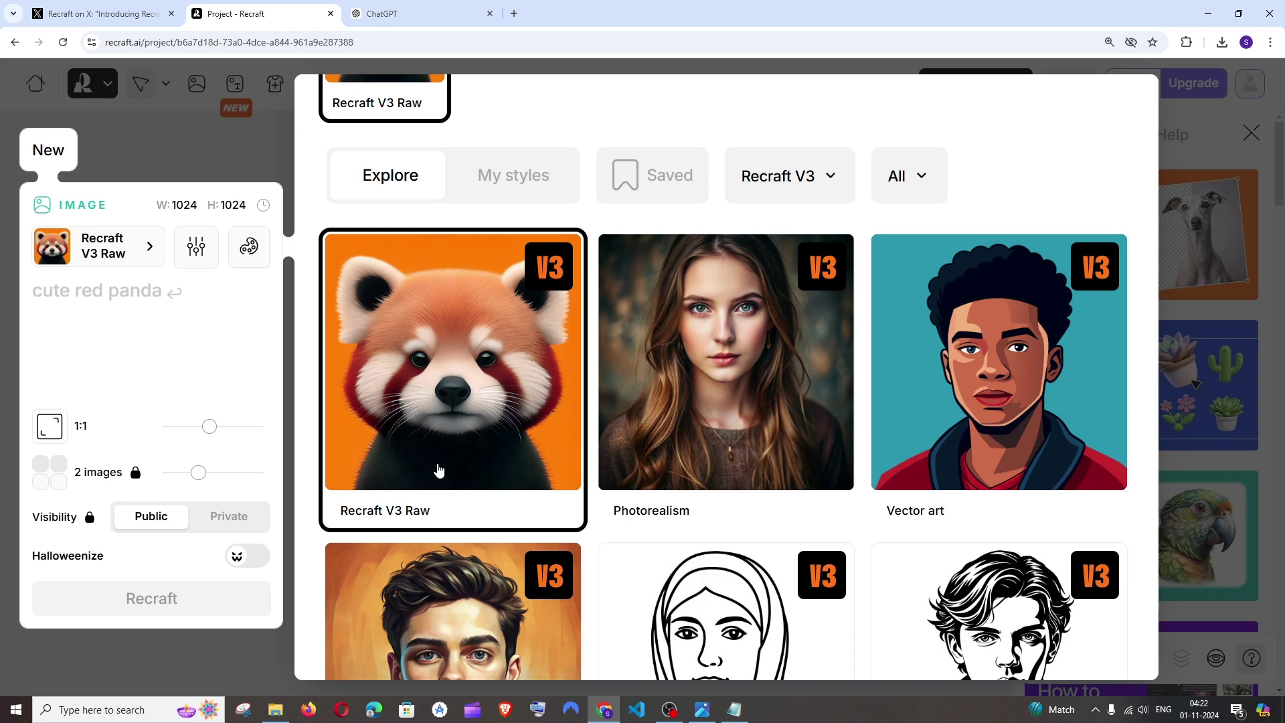
pyautogui.click(147, 319)
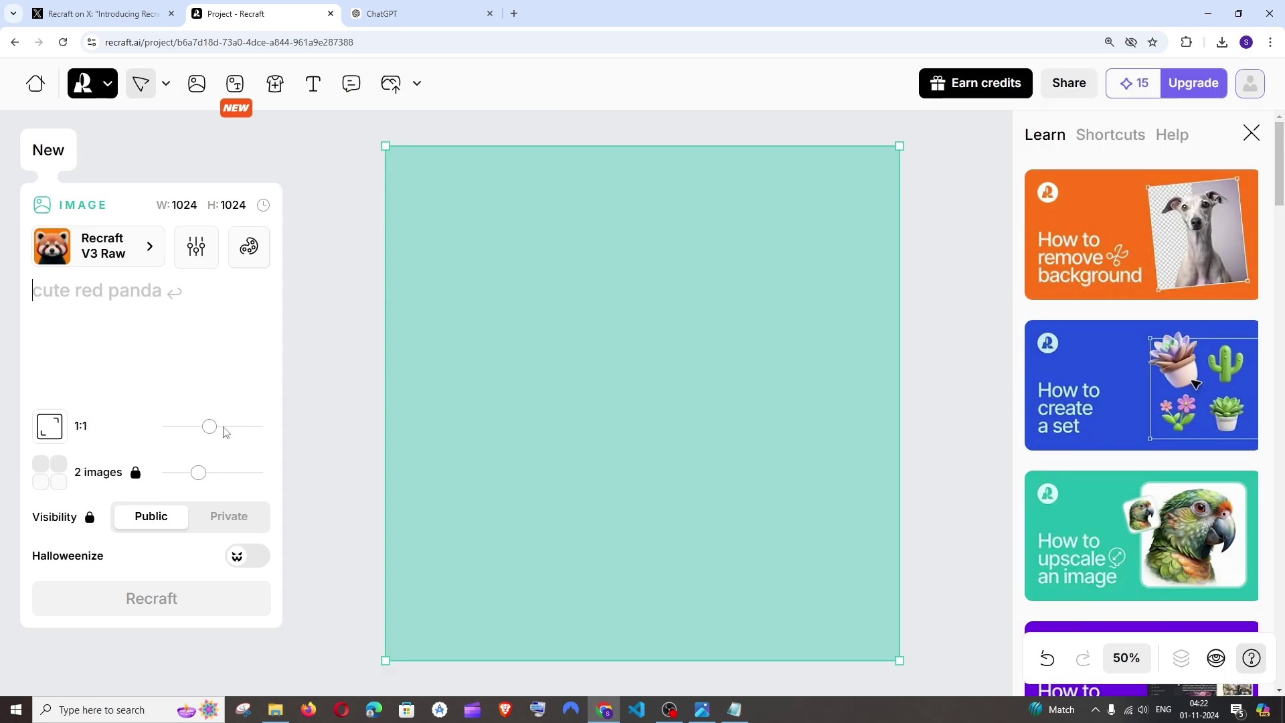
pyautogui.moveTo(211, 432); pyautogui.dragTo(225, 435)
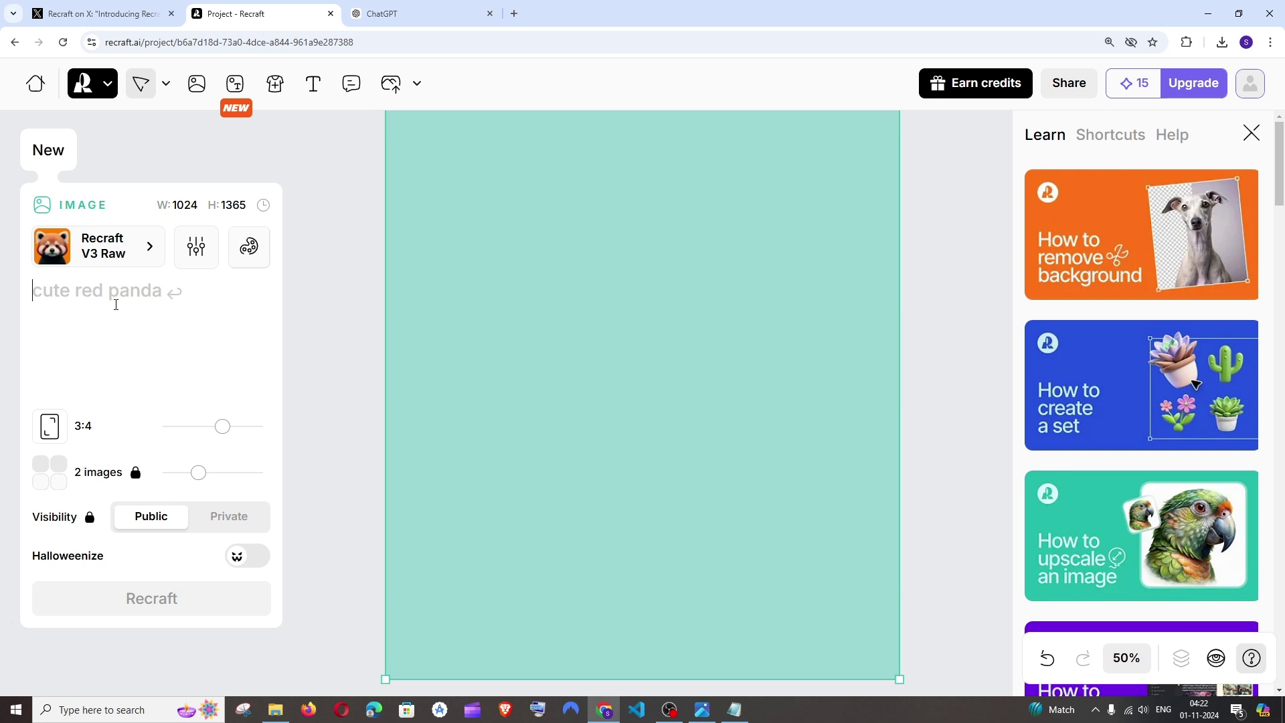
# In ChatGPT, select the hyper-realistic 'Majestic Oasis' neon restaurant prompt from the reply
pyautogui.click(435, 6)
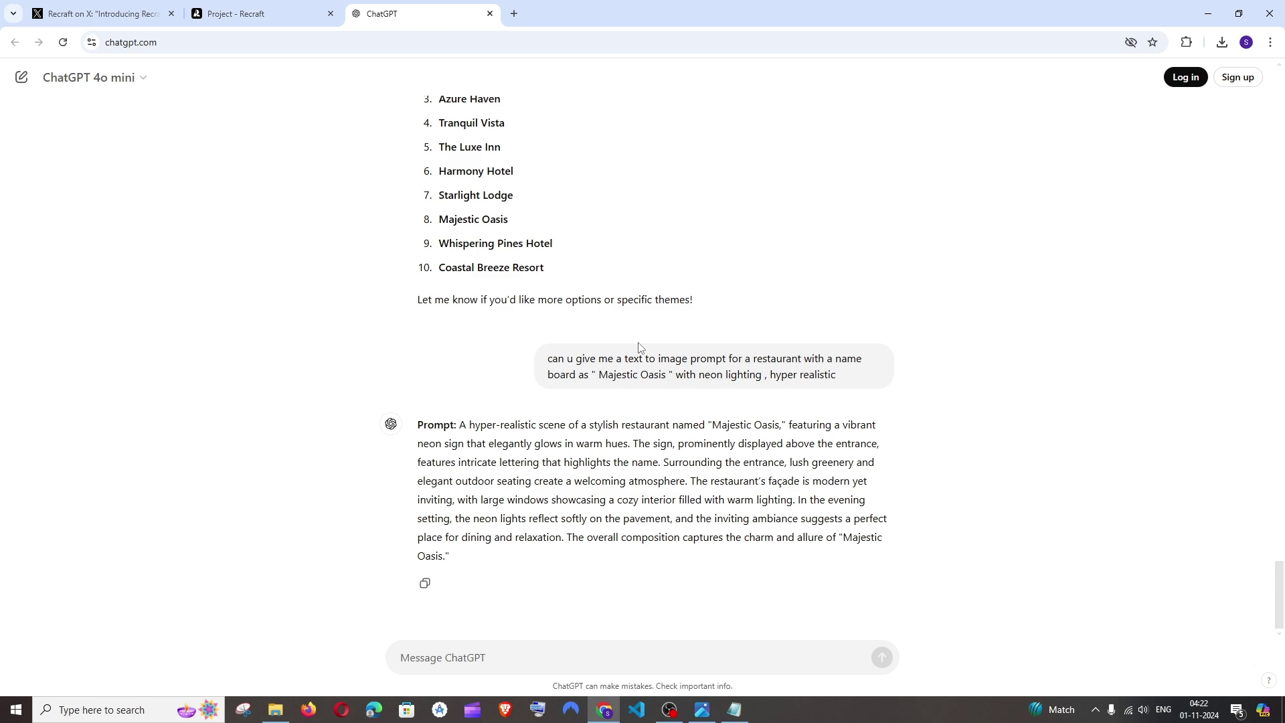
pyautogui.scroll(4, 645, 391)
pyautogui.scroll(-4, 649, 391)
pyautogui.moveTo(547, 358); pyautogui.dragTo(866, 384)
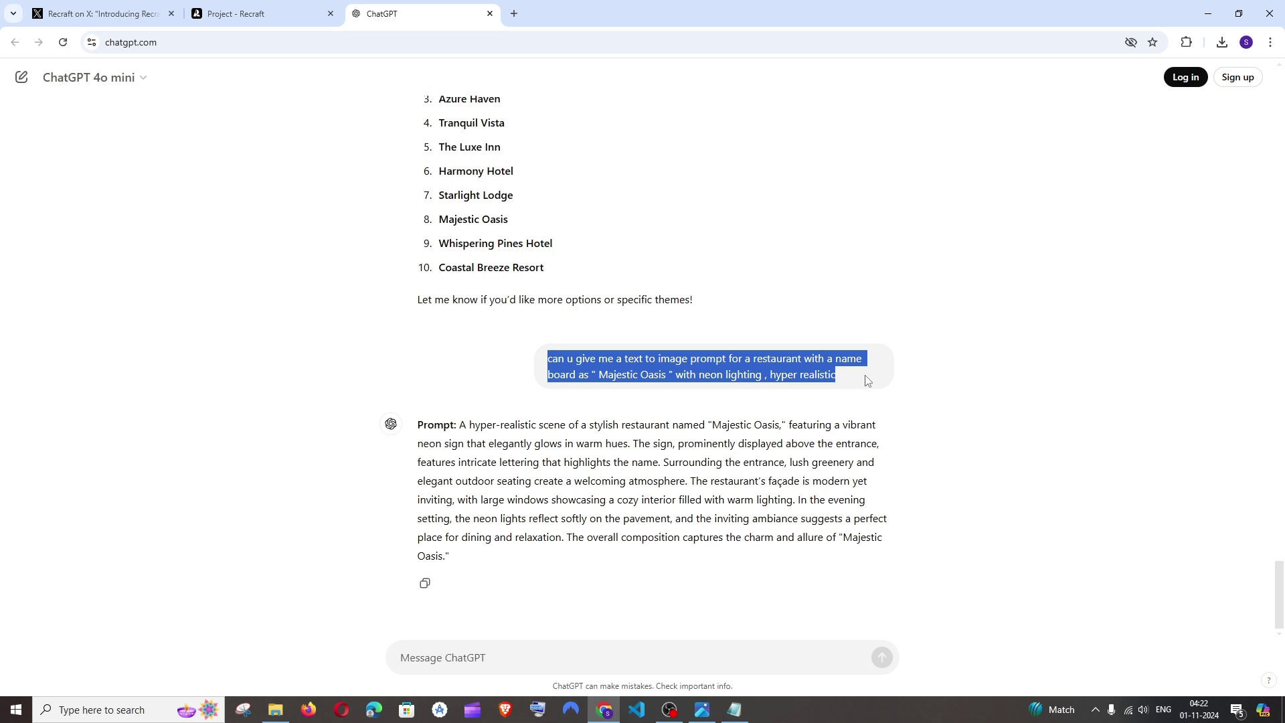
pyautogui.click(600, 368)
pyautogui.moveTo(558, 360); pyautogui.dragTo(778, 360)
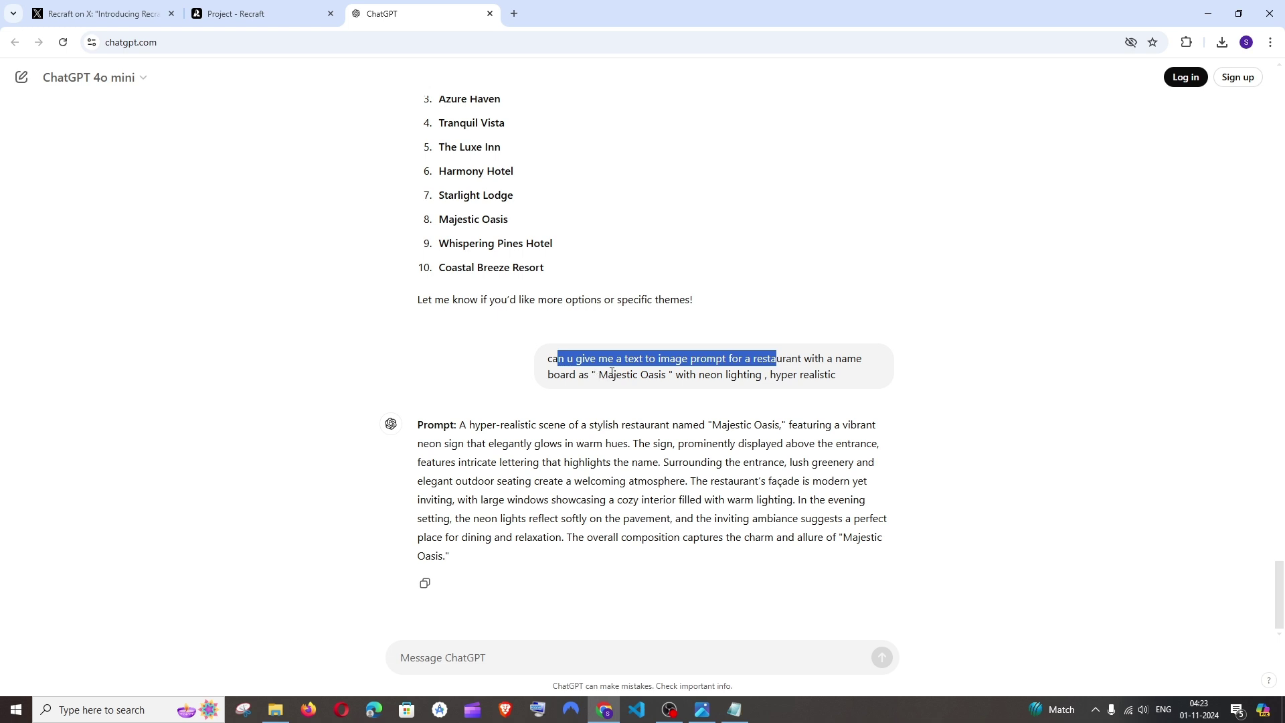
pyautogui.click(848, 373)
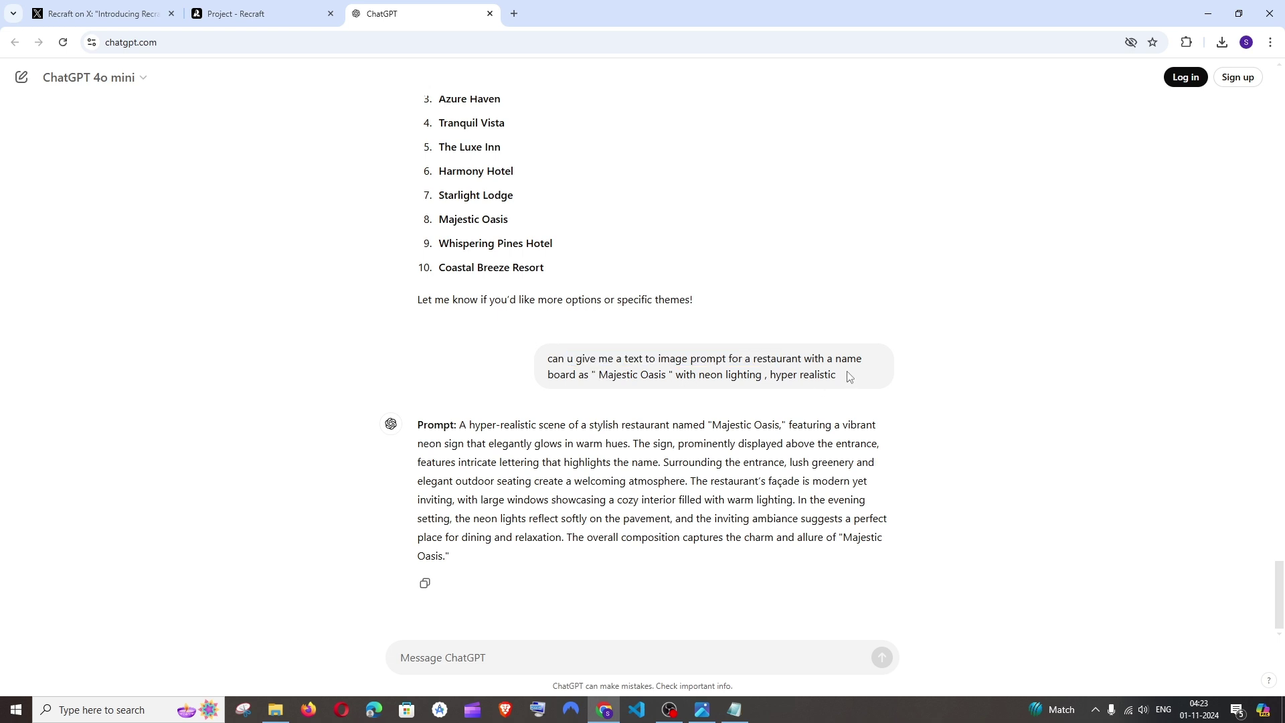
pyautogui.moveTo(550, 364); pyautogui.dragTo(856, 372)
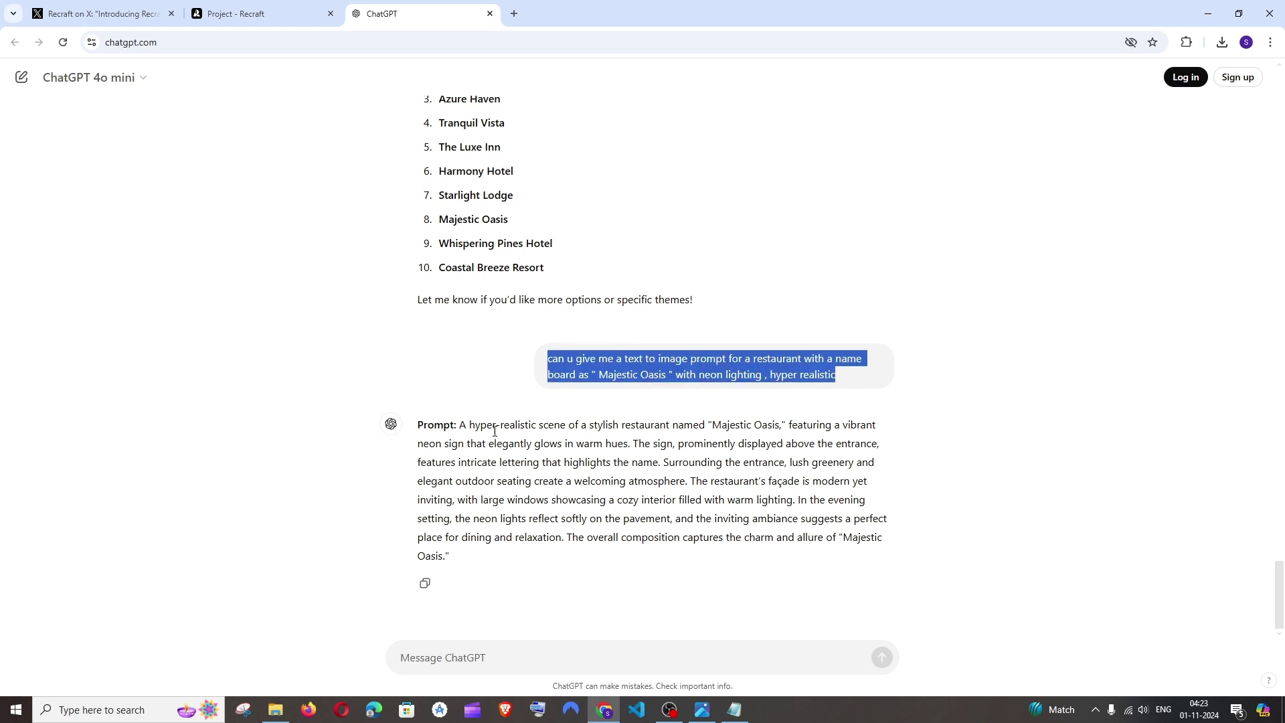
pyautogui.click(479, 443)
pyautogui.moveTo(460, 424); pyautogui.dragTo(445, 555)
# Copy the Majestic Oasis prompt into Recraft's prompt box and generate the images
pyautogui.hotkey('ctrl', 'c')
pyautogui.click(234, 13)
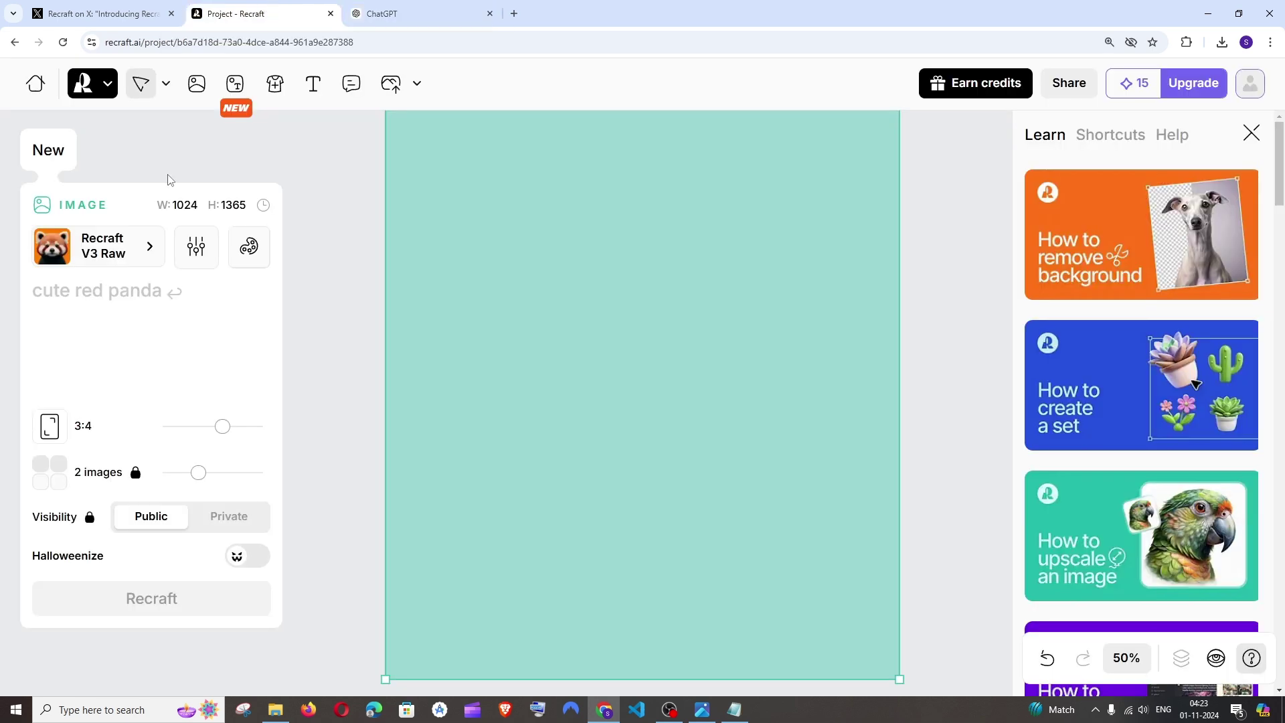
pyautogui.click(100, 288)
pyautogui.hotkey('ctrl', 'v')
pyautogui.scroll(-3, 254, 361)
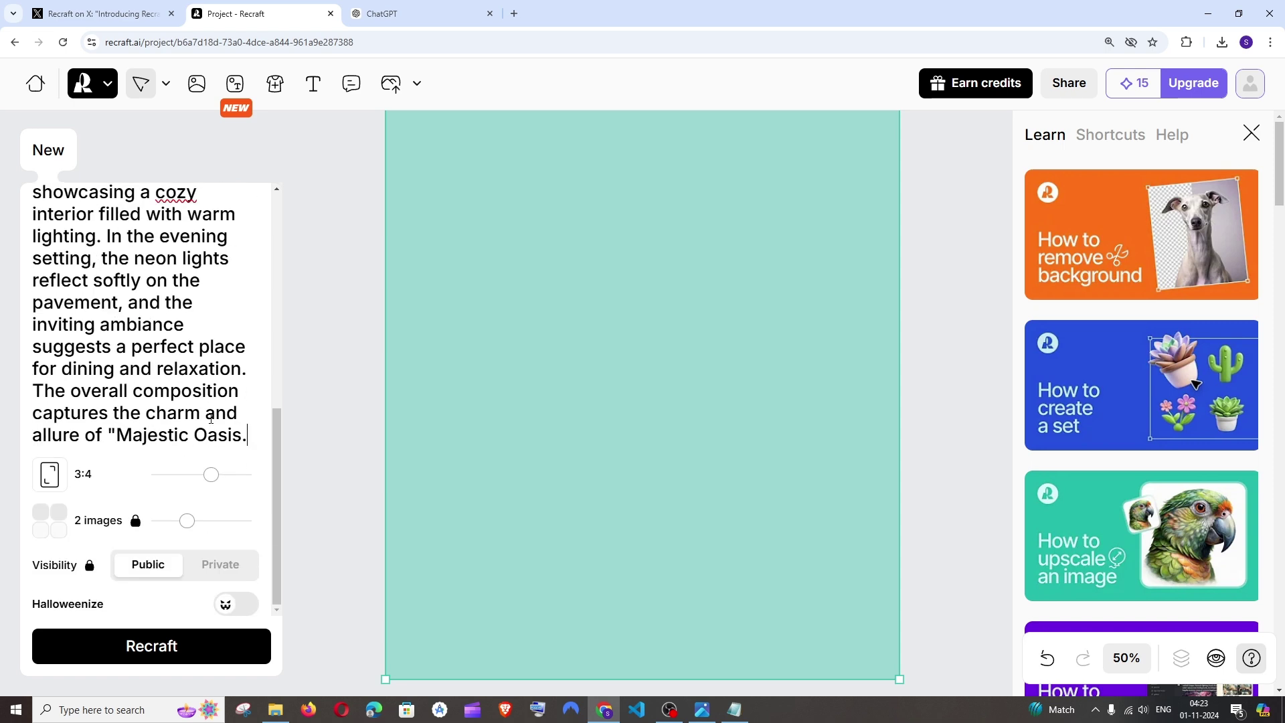
pyautogui.click(175, 653)
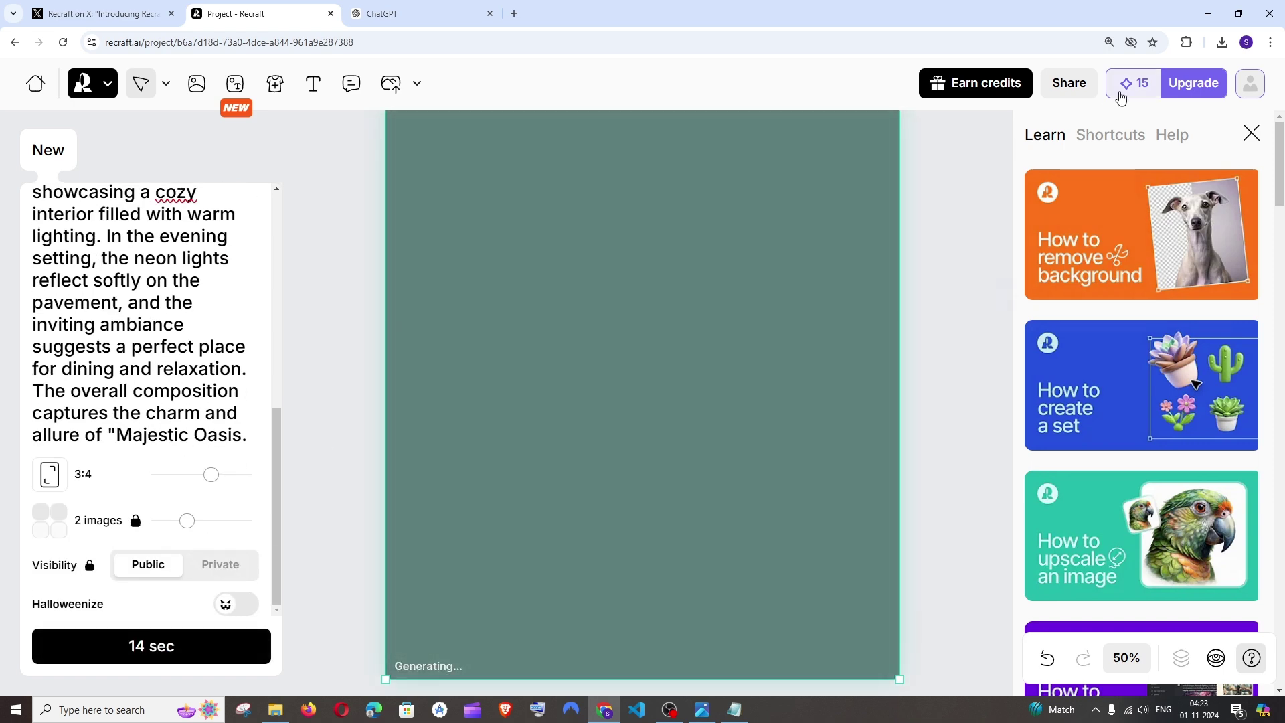
# Check remaining credits and cross-check 'Majestic Oasis' and 'neon lighting' against the ChatGPT request
pyautogui.click(1121, 98)
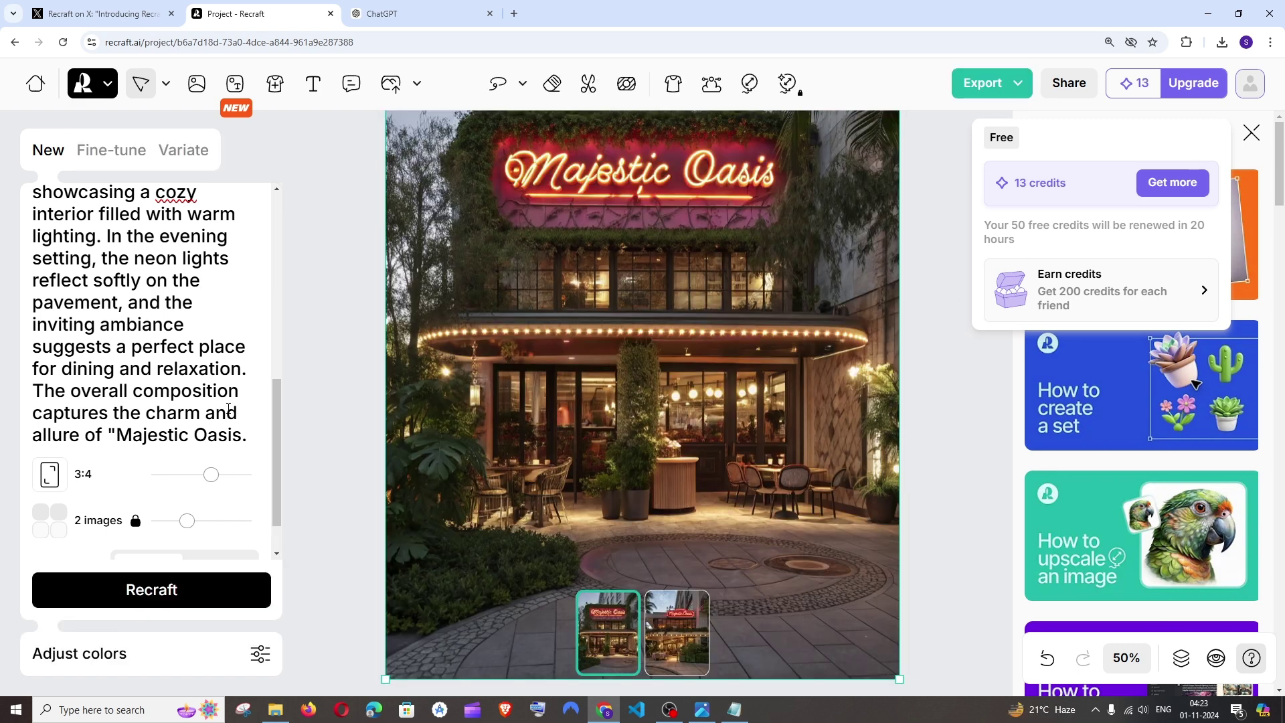
pyautogui.scroll(10, 228, 408)
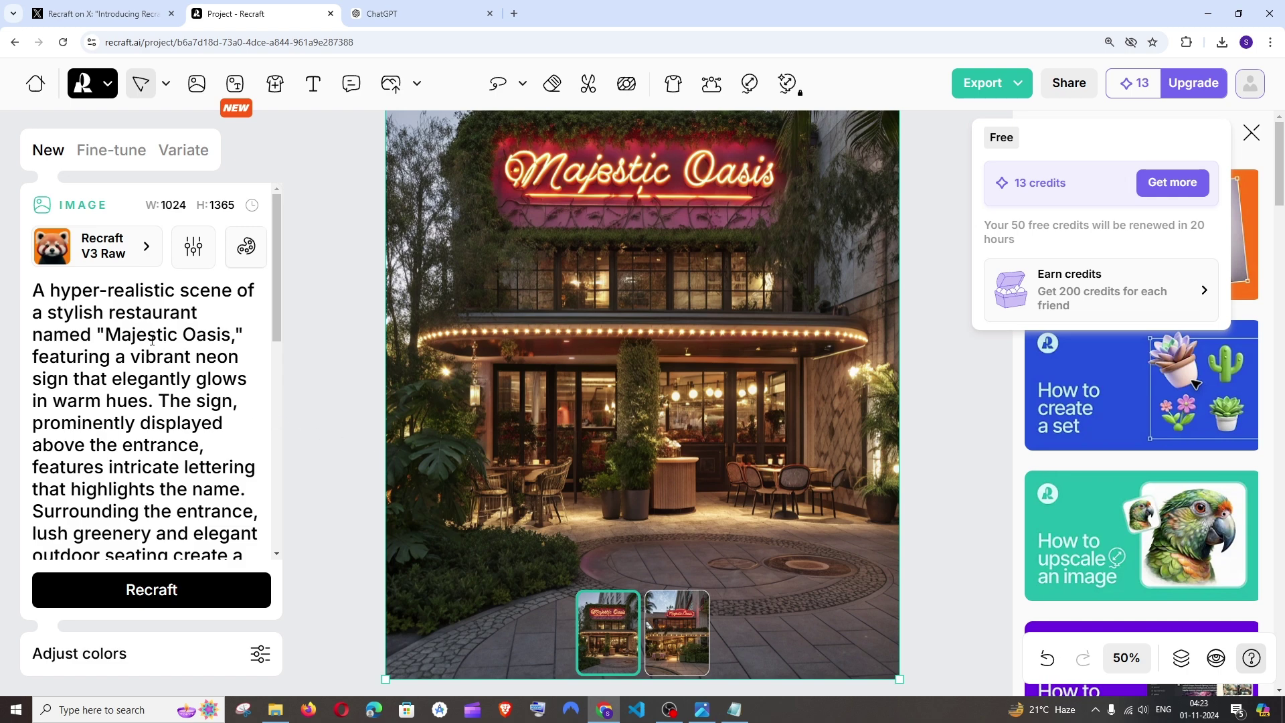
pyautogui.moveTo(106, 334); pyautogui.dragTo(234, 334)
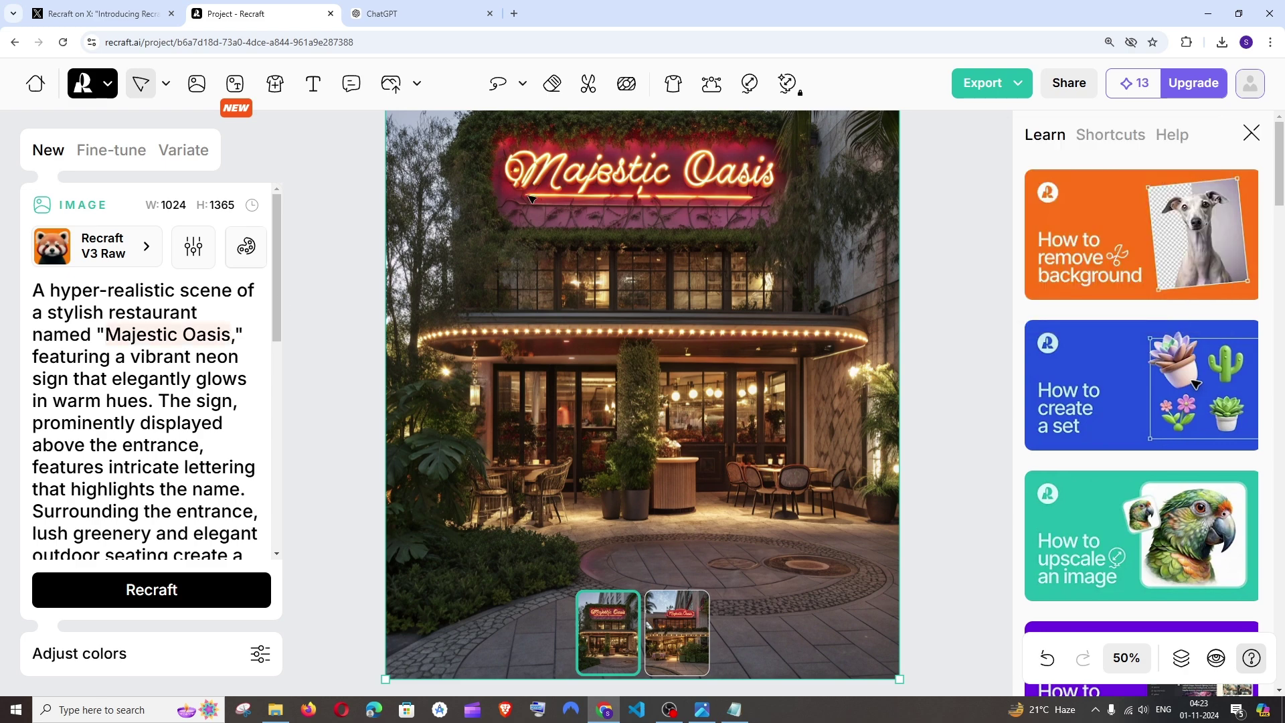
pyautogui.click(414, 14)
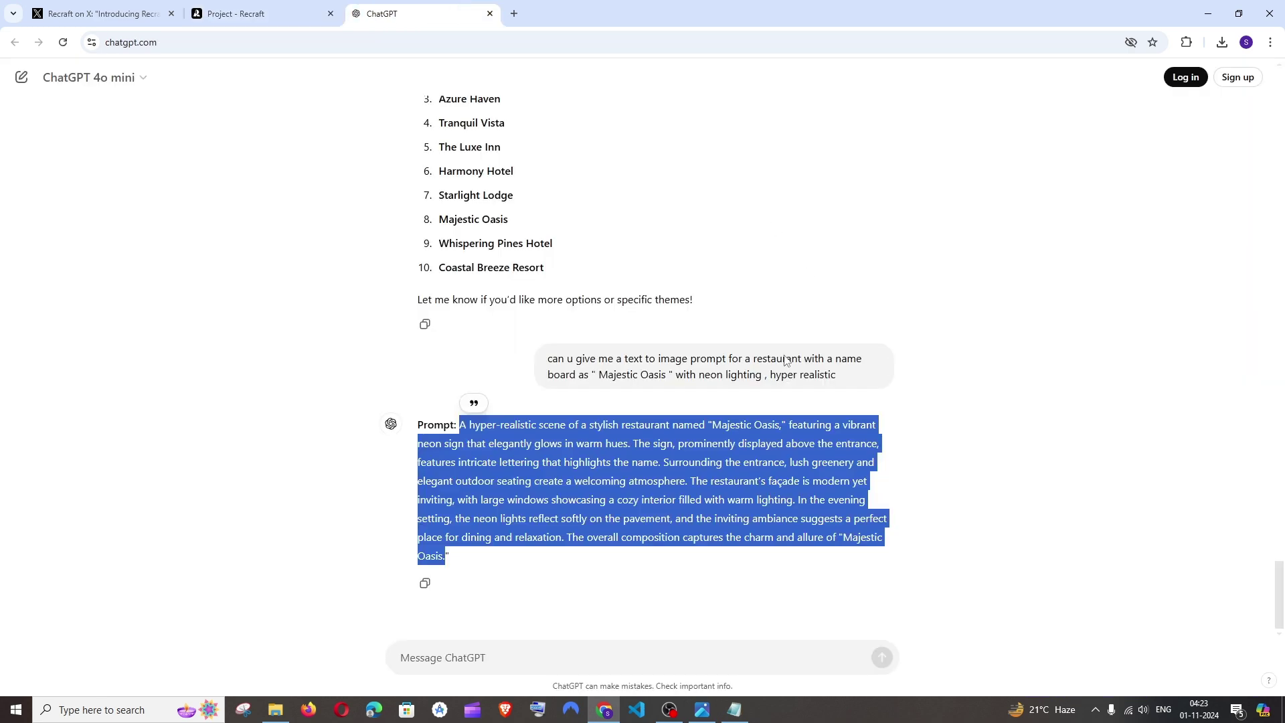
pyautogui.moveTo(692, 372); pyautogui.dragTo(763, 374)
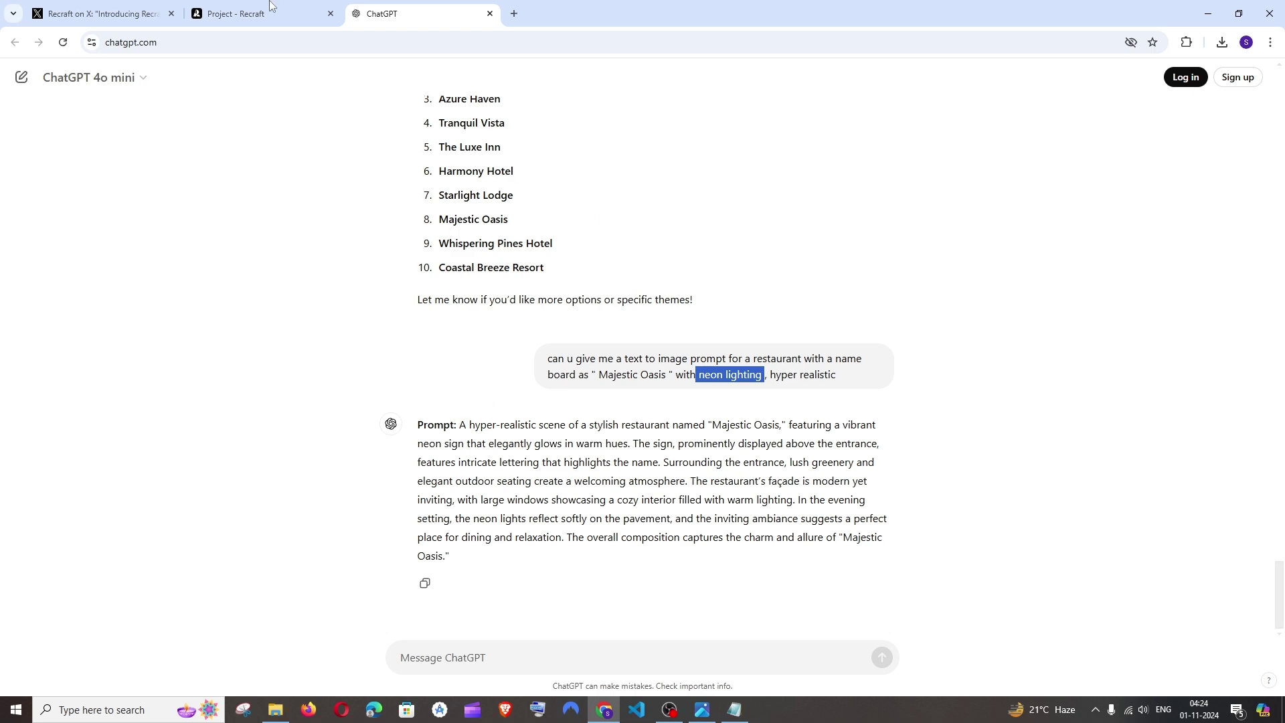
pyautogui.click(254, 14)
# Compare the two generated restaurant variants, ending on the first one
pyautogui.click(673, 654)
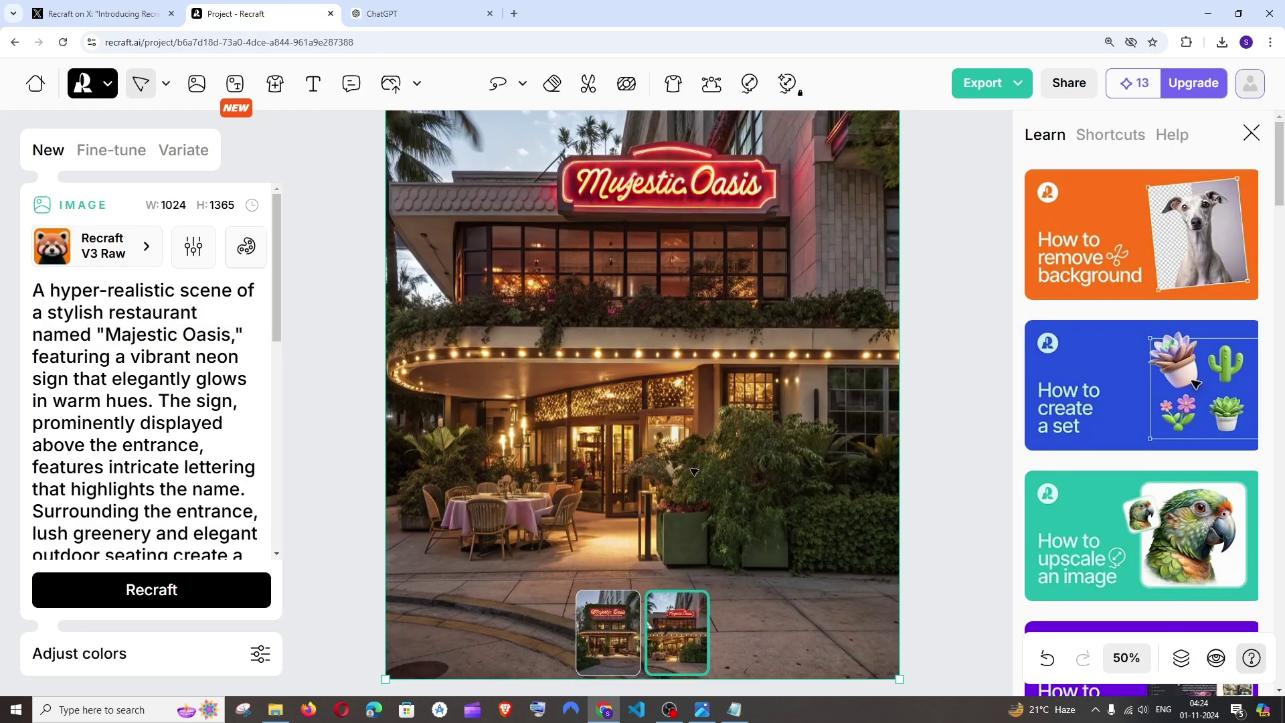
pyautogui.click(618, 609)
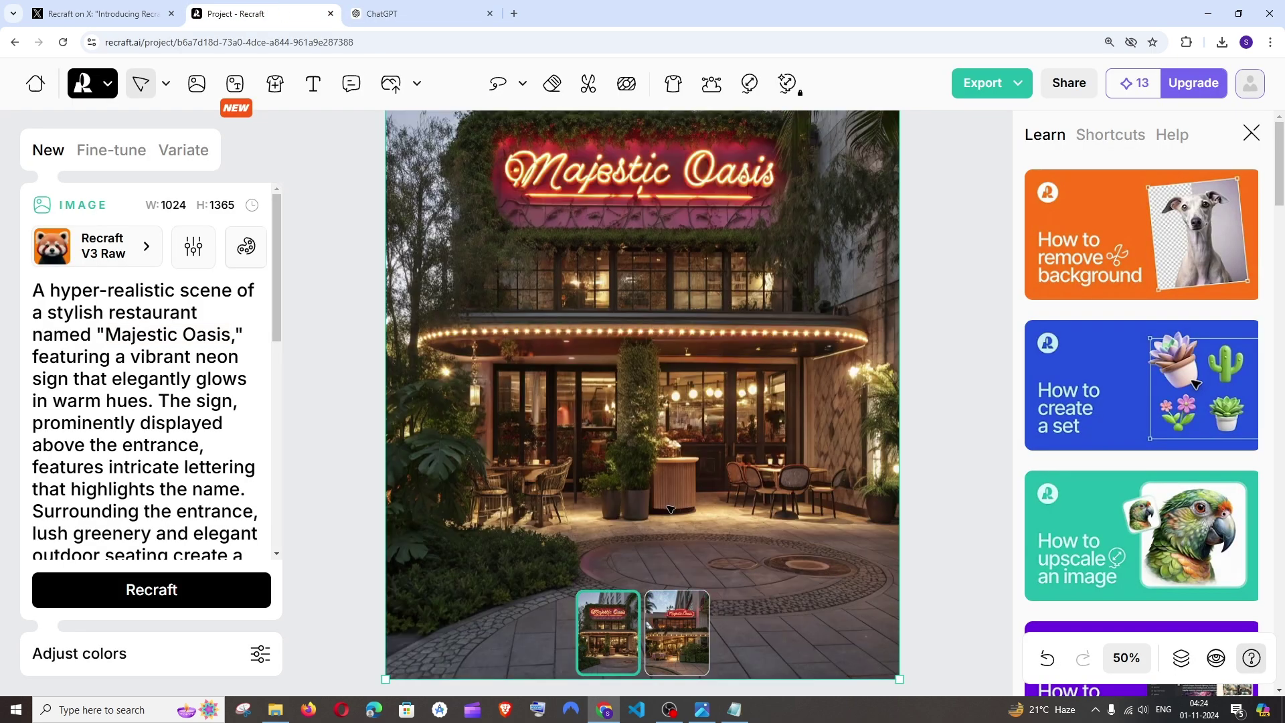
pyautogui.click(683, 610)
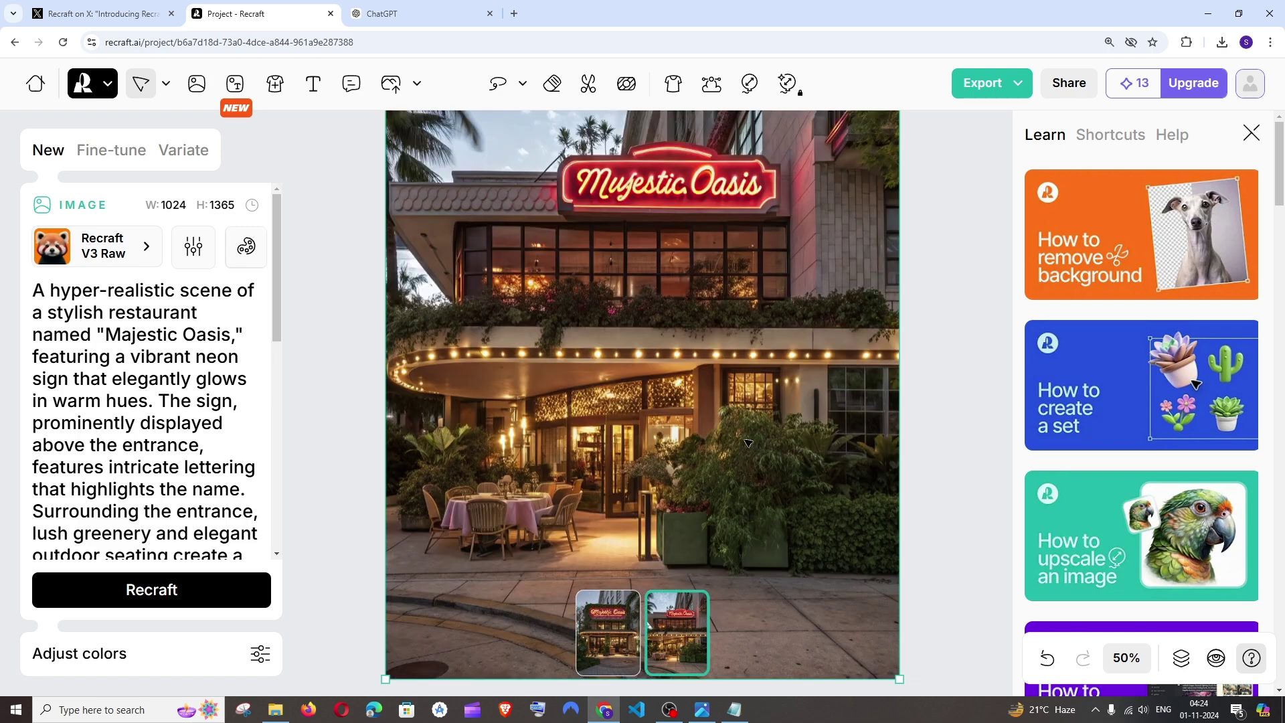
pyautogui.click(600, 641)
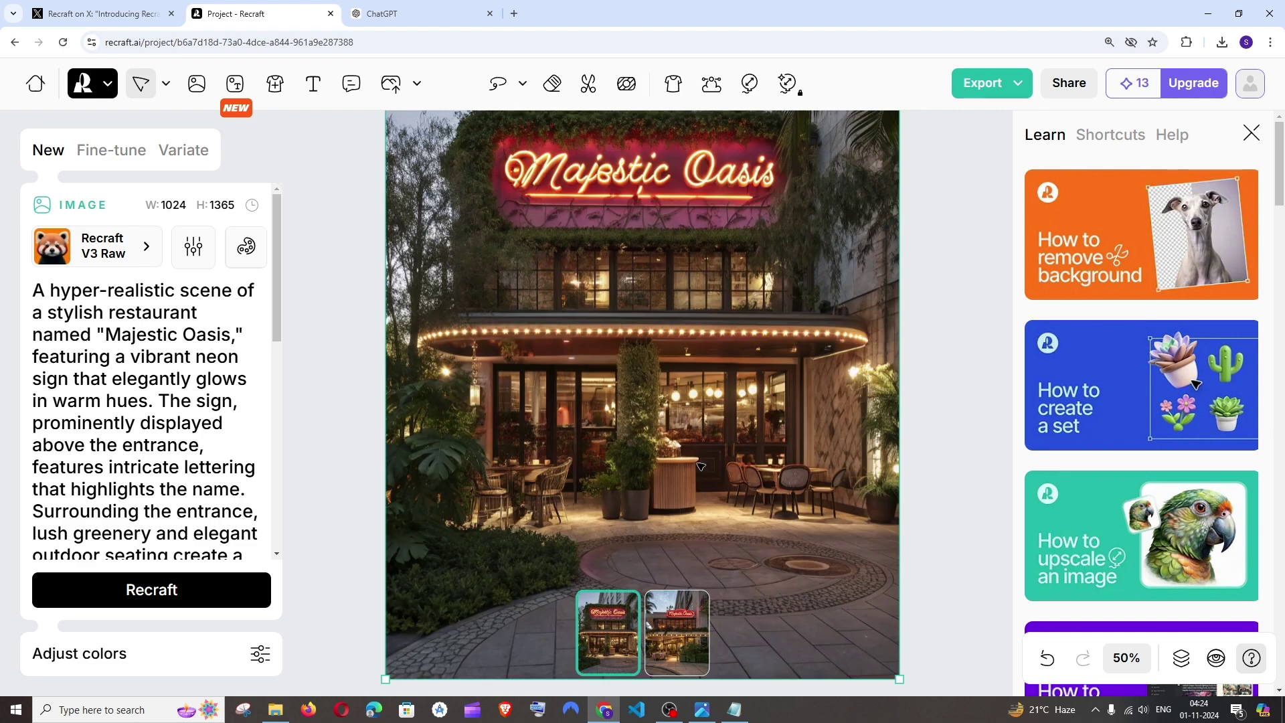
pyautogui.hotkey('ctrl', 'Tab')
# Scroll up in ChatGPT to the 'Discover the Magic of France' poster idea and its quotes
pyautogui.scroll(5, 647, 520)
pyautogui.scroll(15, 648, 521)
pyautogui.scroll(5, 648, 525)
pyautogui.scroll(3, 627, 308)
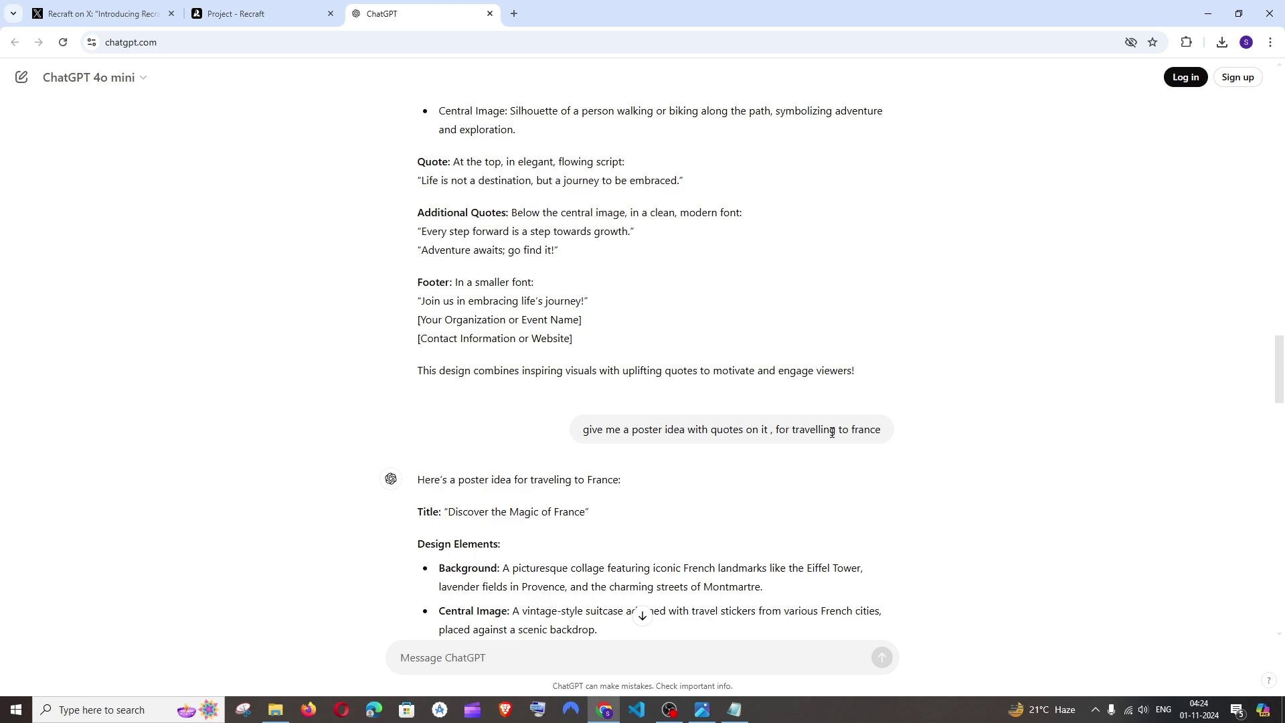
pyautogui.scroll(-5, 801, 425)
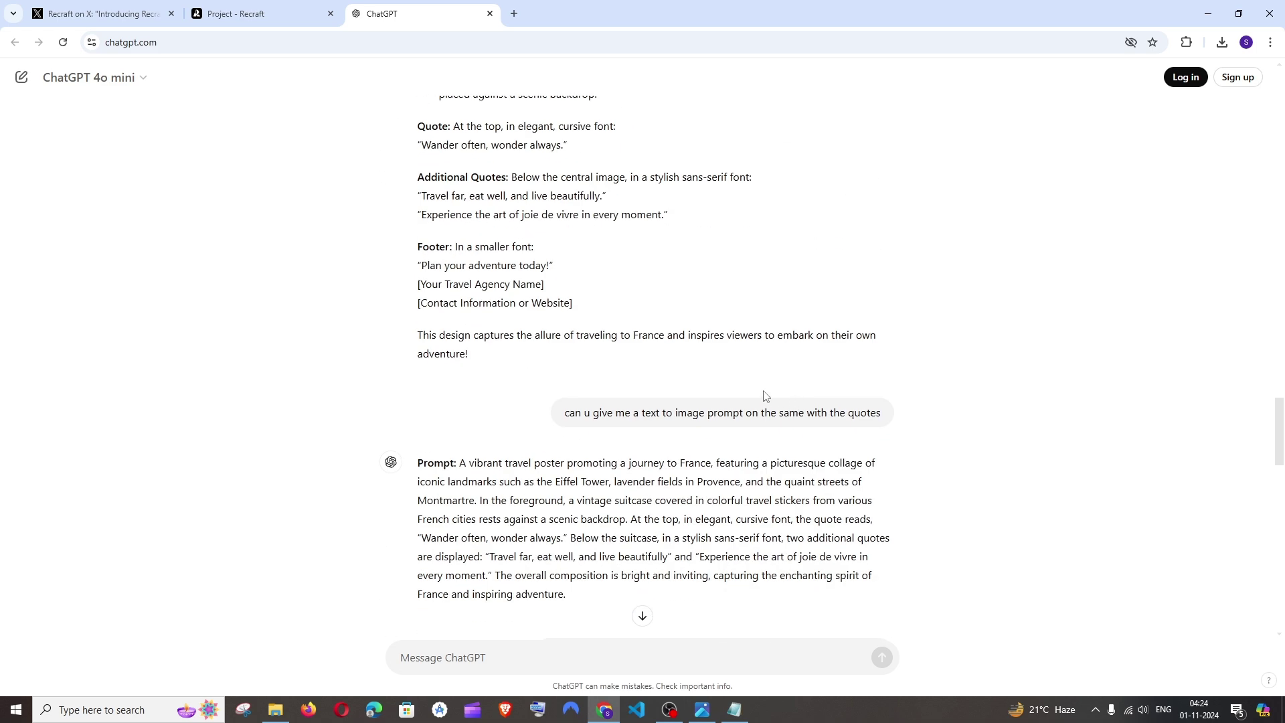
pyautogui.scroll(4, 765, 395)
pyautogui.moveTo(418, 211); pyautogui.dragTo(530, 514)
pyautogui.click(444, 280)
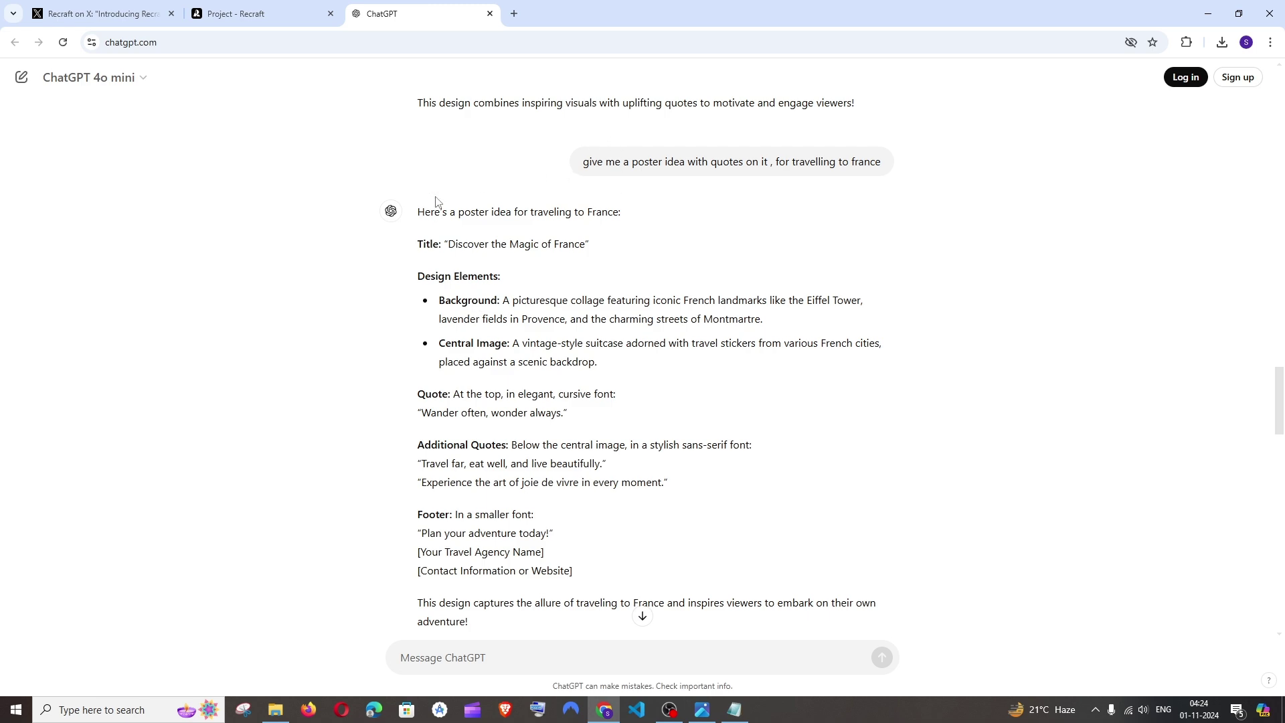
# Highlight parts of the poster idea, then scroll down to the text-to-image prompt reply
pyautogui.moveTo(435, 206); pyautogui.dragTo(659, 575)
pyautogui.scroll(-3, 666, 415)
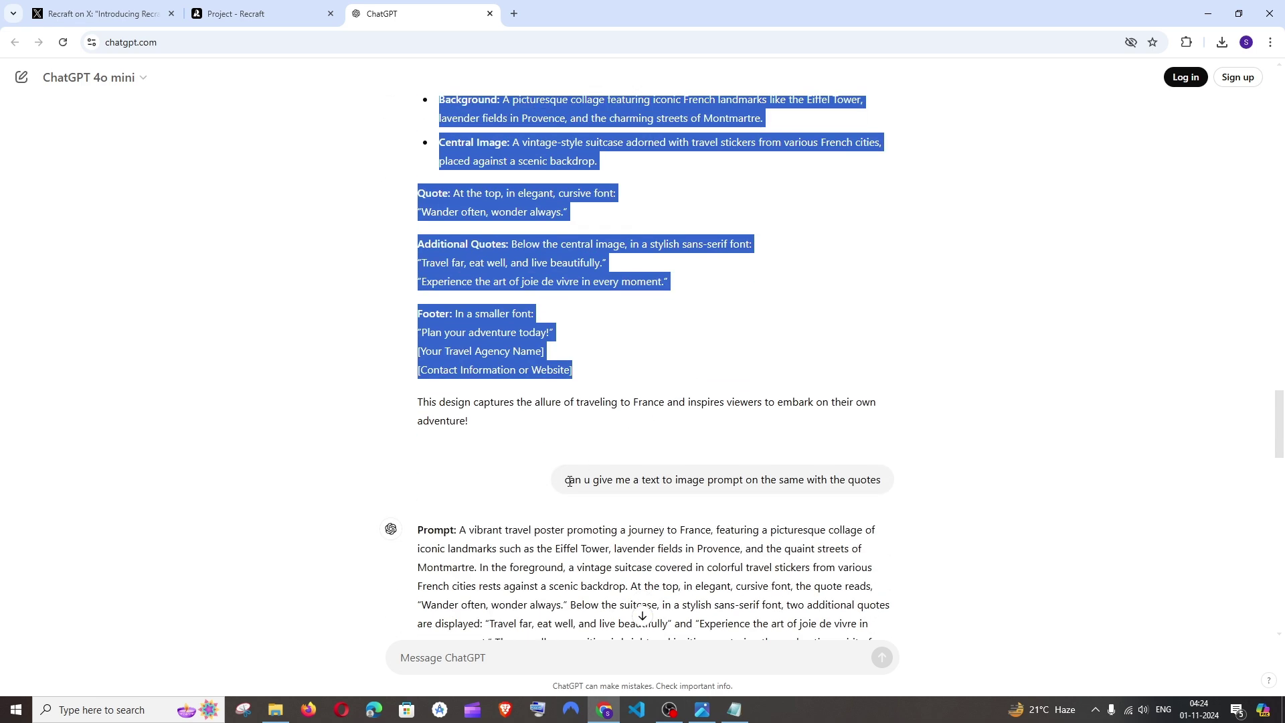
pyautogui.click(655, 483)
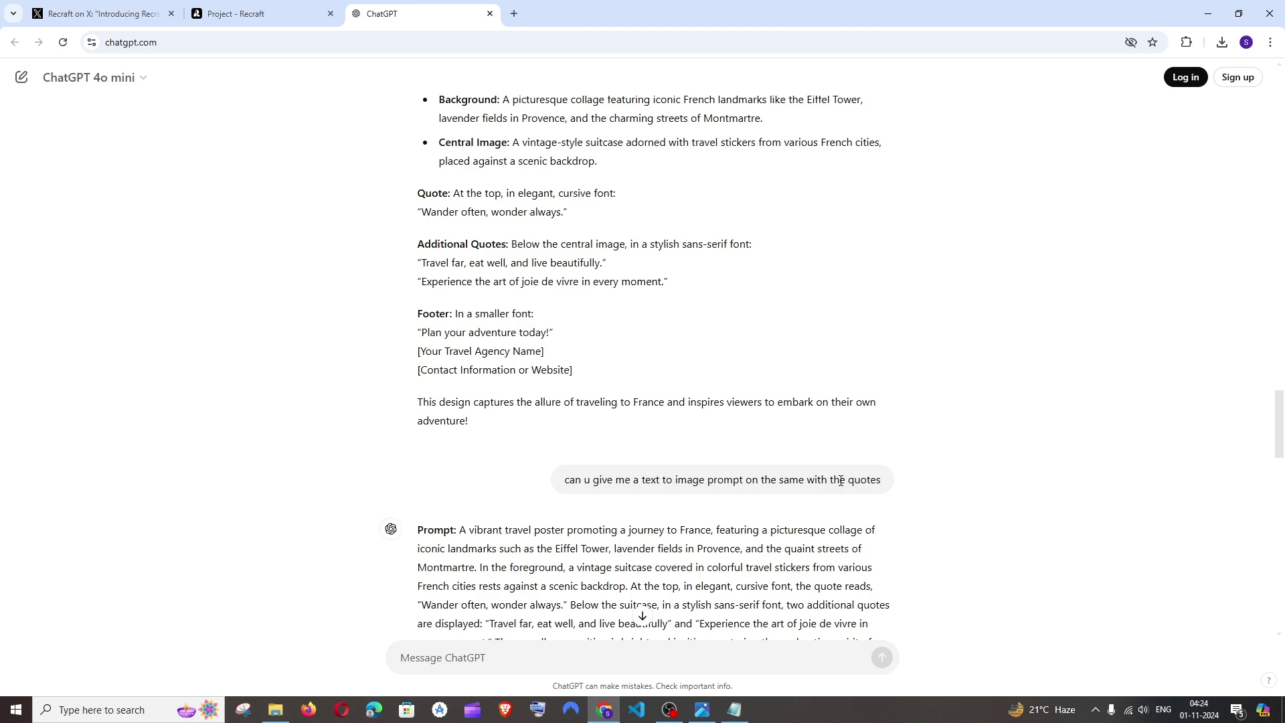
pyautogui.moveTo(880, 482); pyautogui.dragTo(571, 473)
pyautogui.scroll(3, 570, 473)
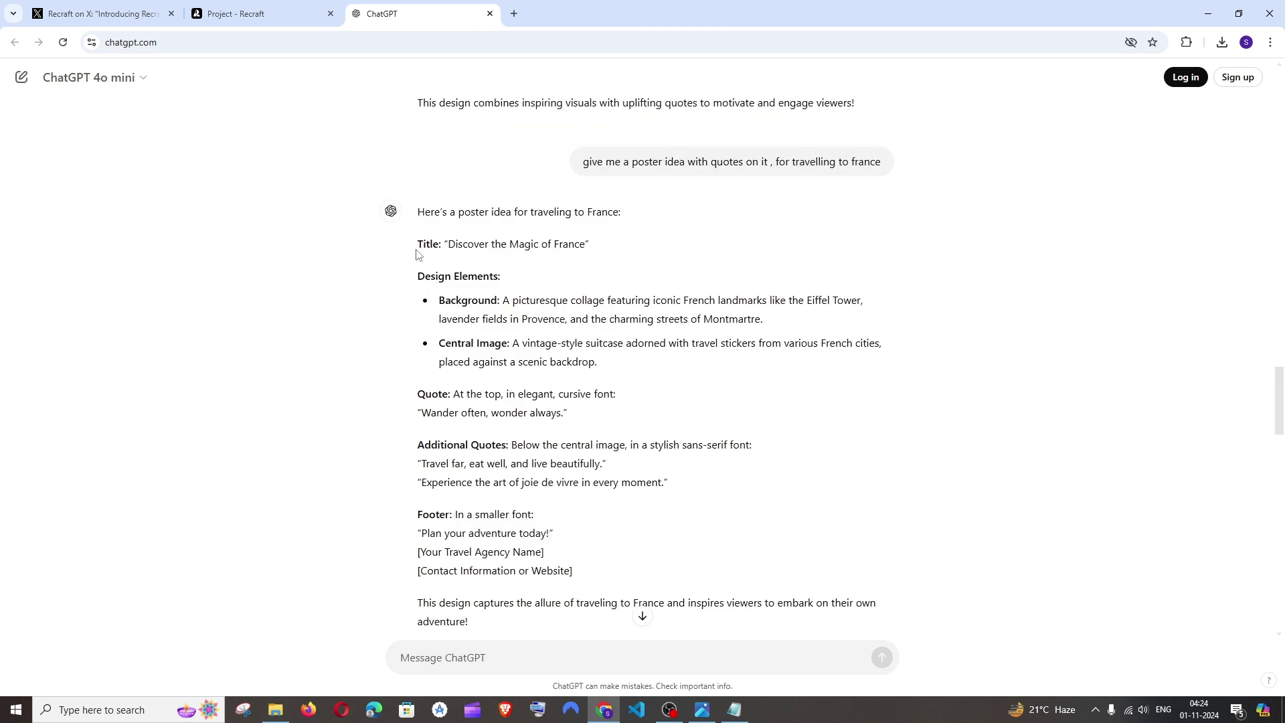
pyautogui.moveTo(418, 211); pyautogui.dragTo(617, 501)
pyautogui.scroll(-2, 543, 486)
pyautogui.scroll(-2, 617, 502)
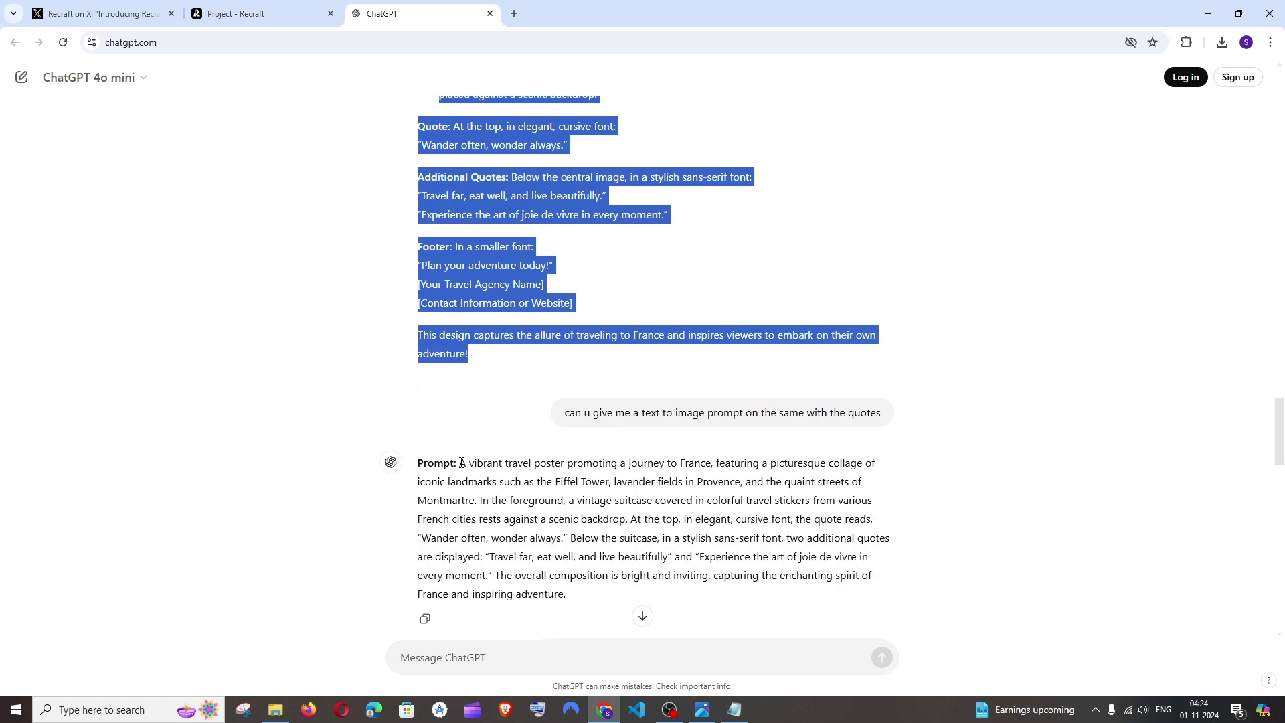
# Select the whole France poster prompt paragraph, from 'A vibrant' to 'adventure.'
pyautogui.moveTo(460, 462); pyautogui.dragTo(564, 594)
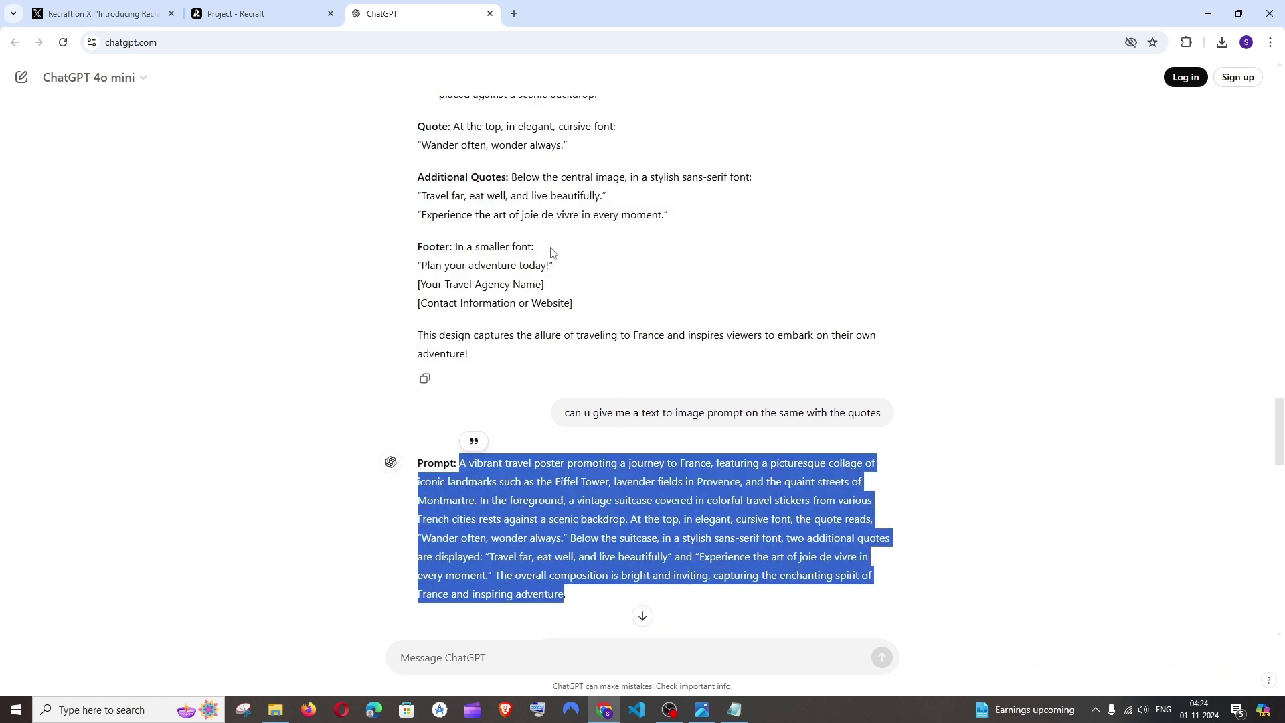
pyautogui.click(600, 487)
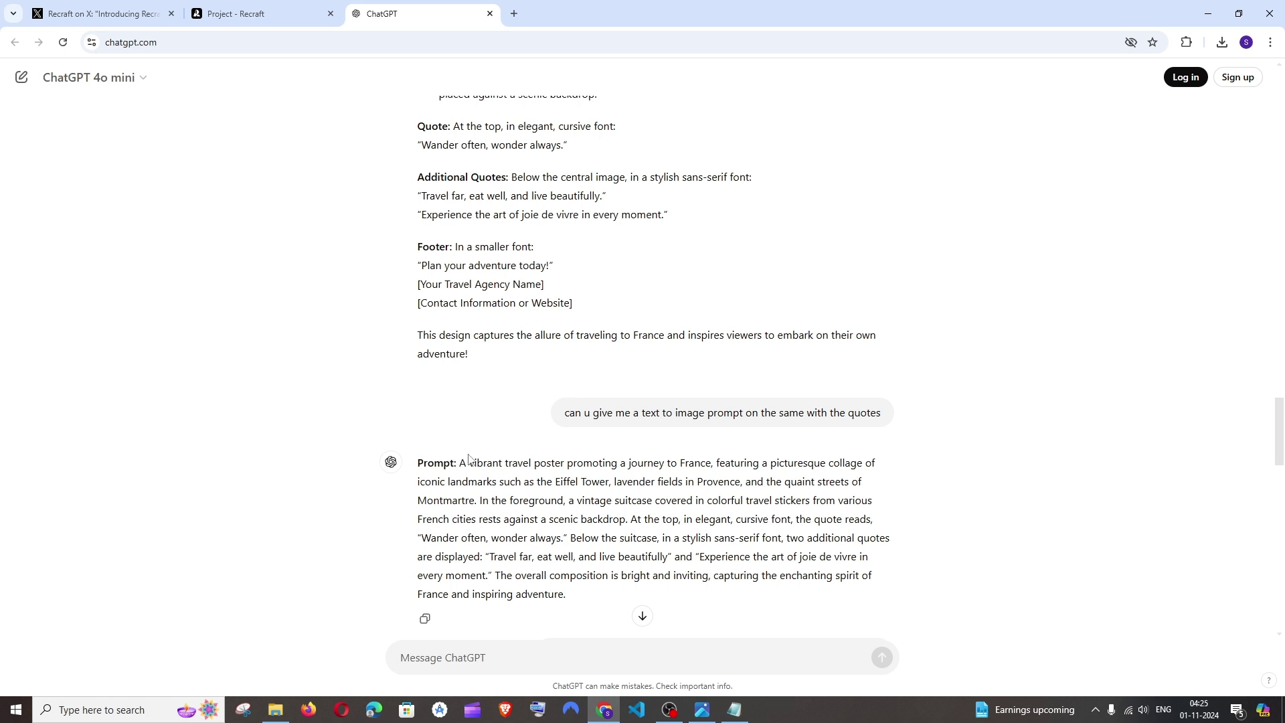
pyautogui.moveTo(460, 463); pyautogui.dragTo(564, 605)
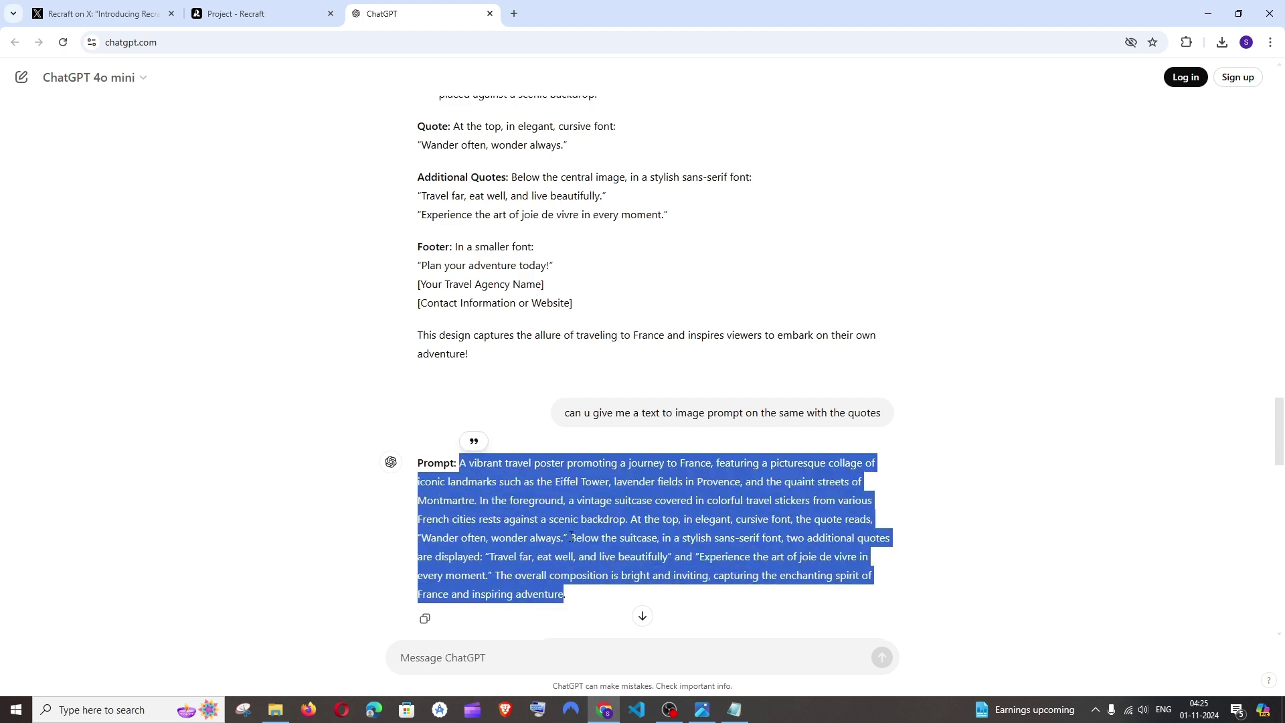
pyautogui.scroll(4, 602, 447)
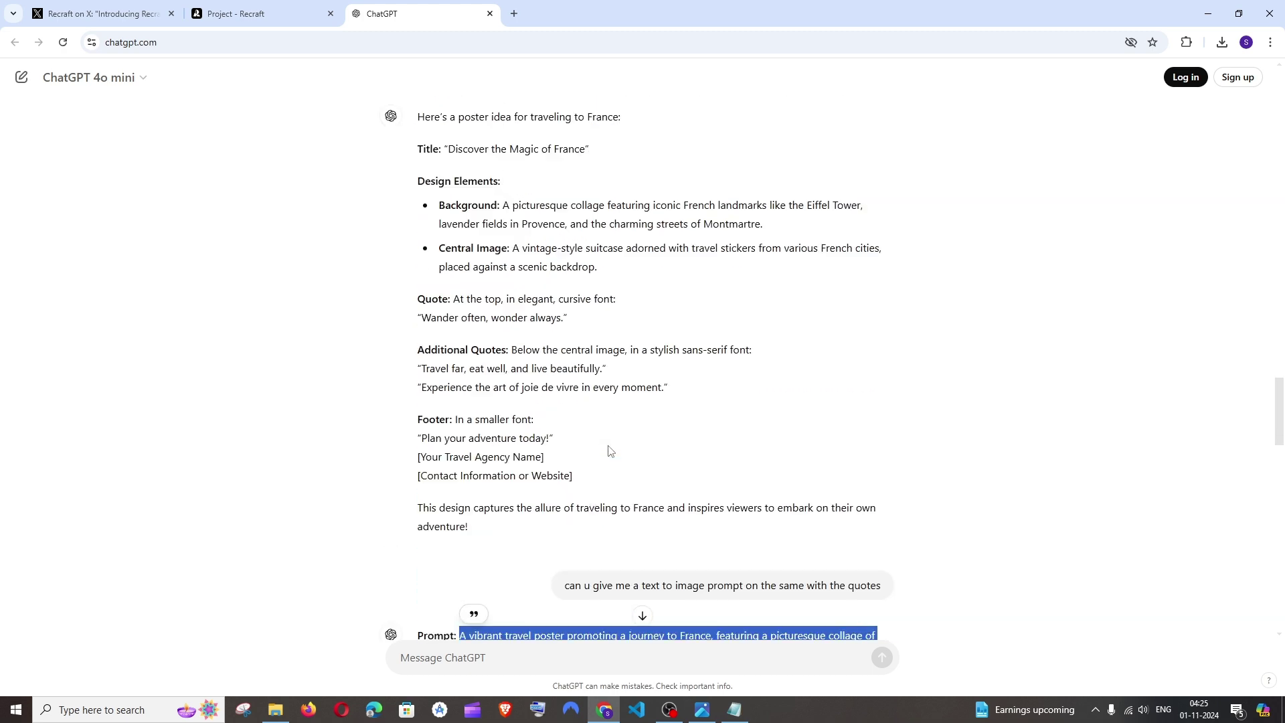
# Replace Recraft's restaurant prompt with the France poster prompt and generate new images
pyautogui.click(254, 13)
pyautogui.click(153, 418)
pyautogui.hotkey('ctrl', 'a')
pyautogui.press('BackSpace')
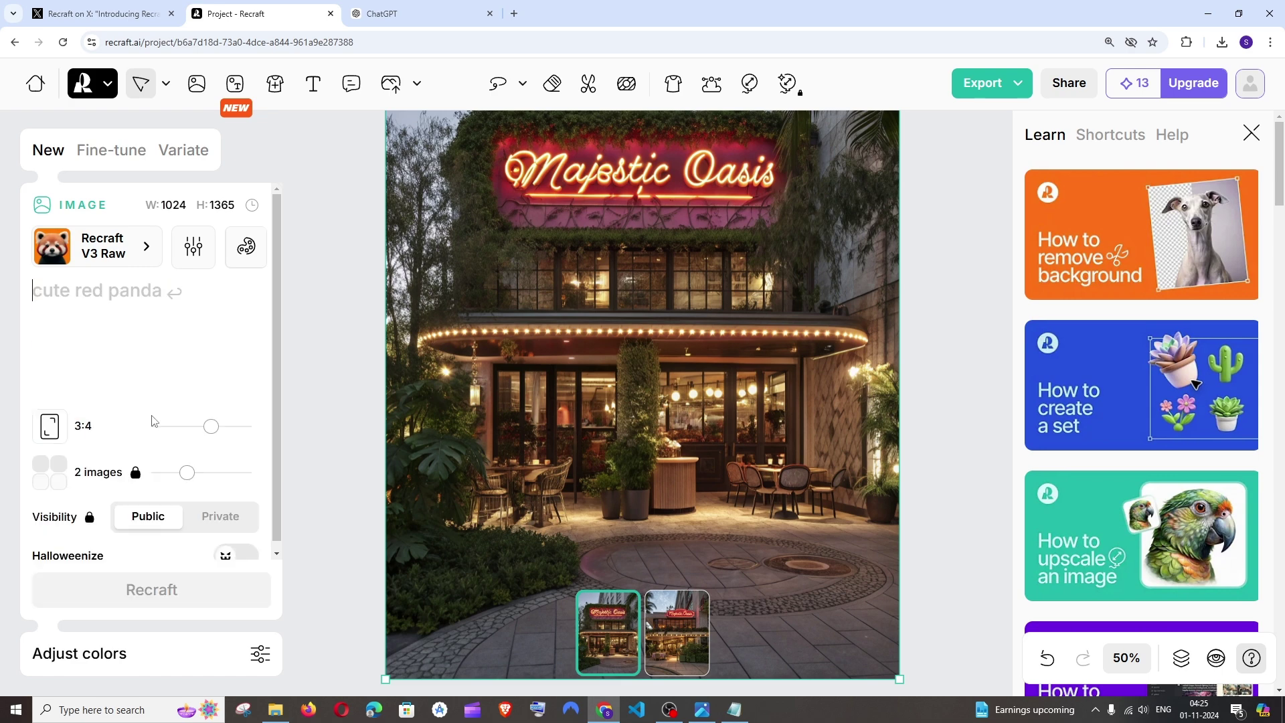
pyautogui.hotkey('ctrl', 'v')
pyautogui.click(216, 597)
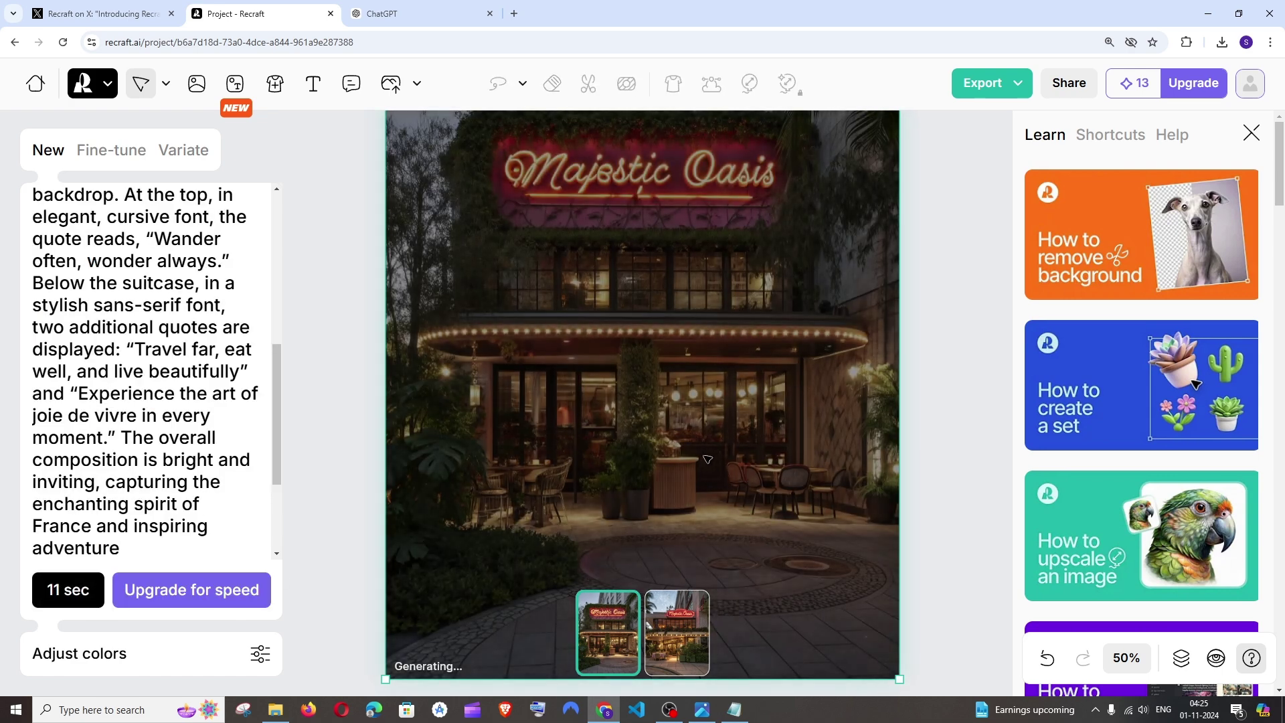
# Export the poster image on the canvas as a PNG
pyautogui.rightClick(678, 447)
pyautogui.moveTo(743, 674)
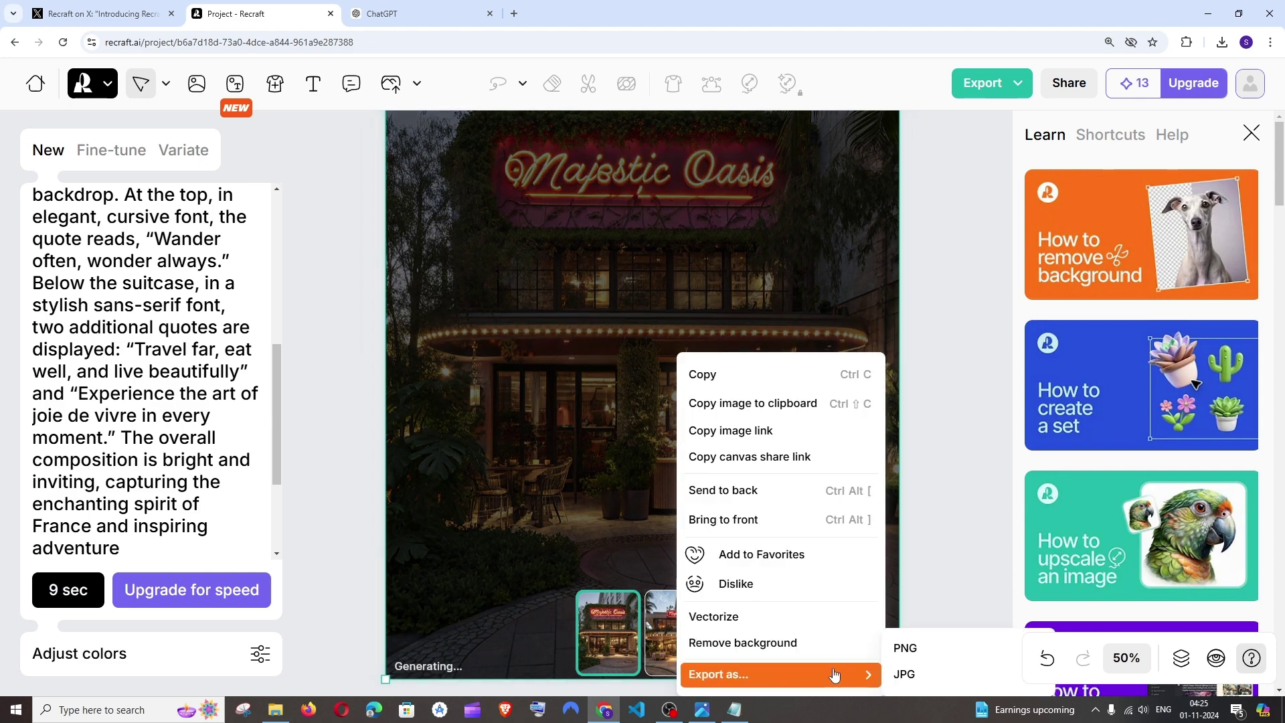
pyautogui.click(923, 647)
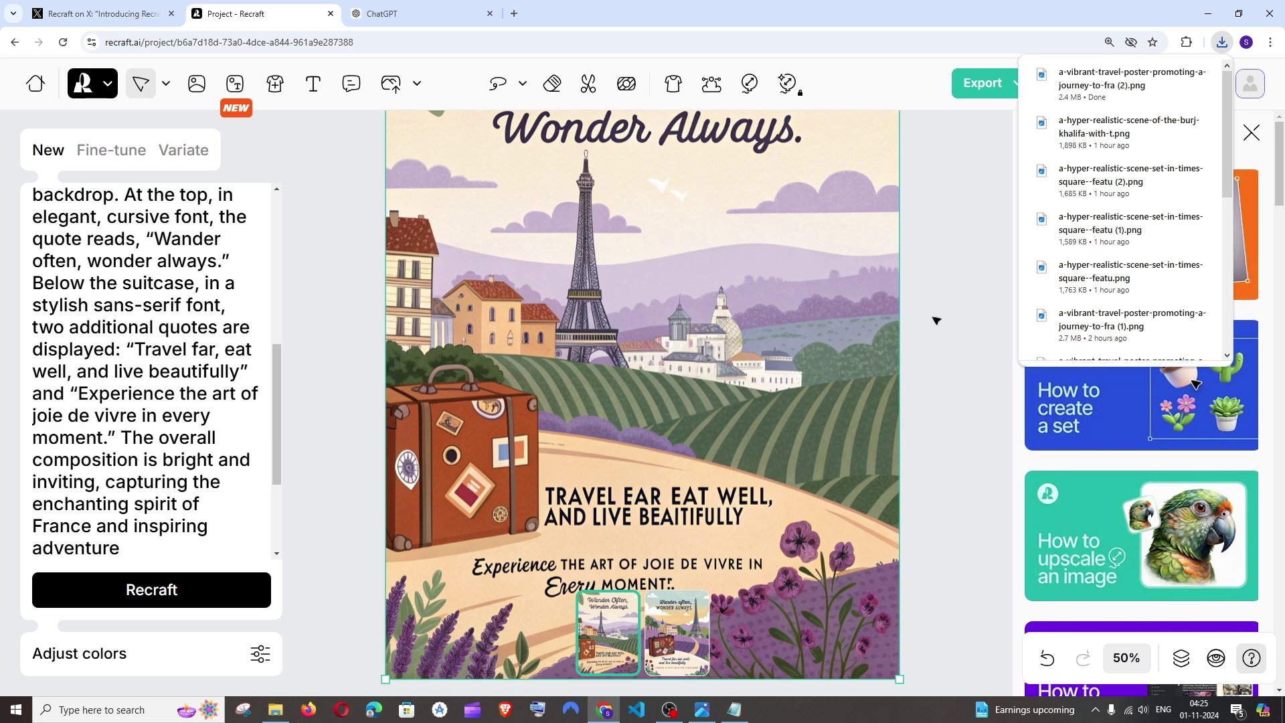
# Compare the second poster's quotes, like 'Wander often, WONDER ALWAYS.', against the prompt text
pyautogui.scroll(-5, 734, 499)
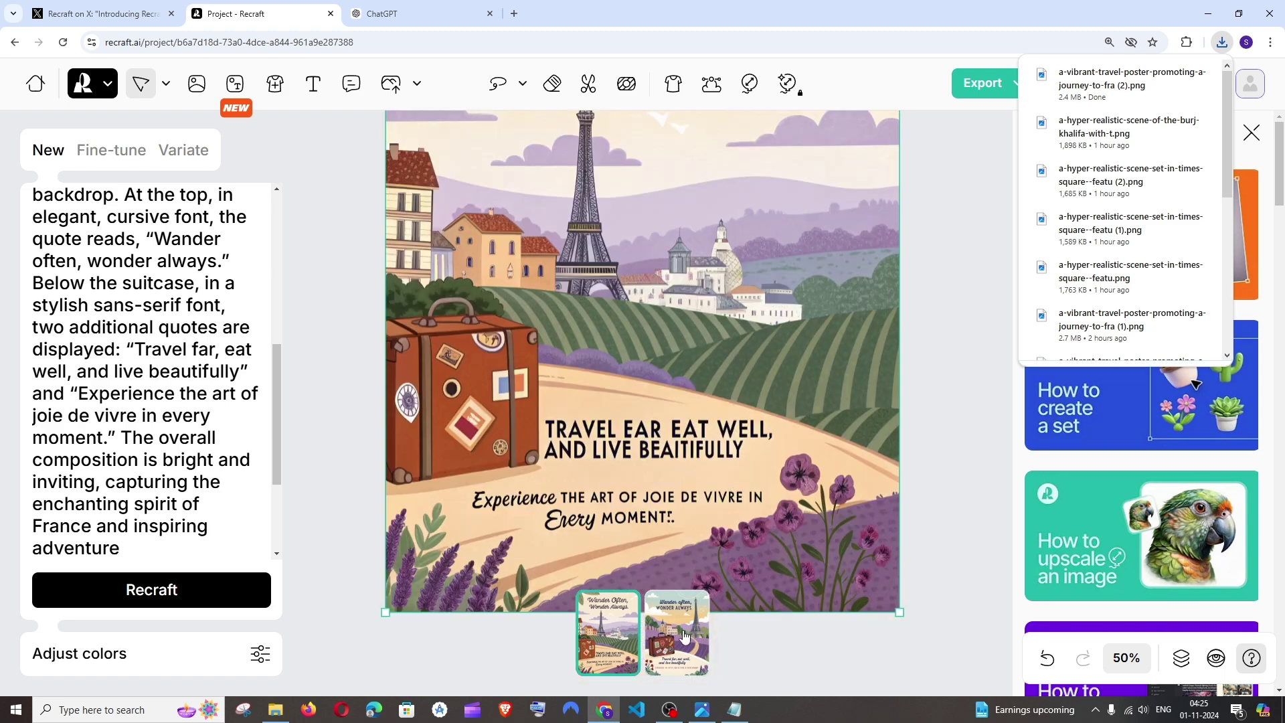
pyautogui.scroll(2, 730, 481)
pyautogui.scroll(3, 150, 432)
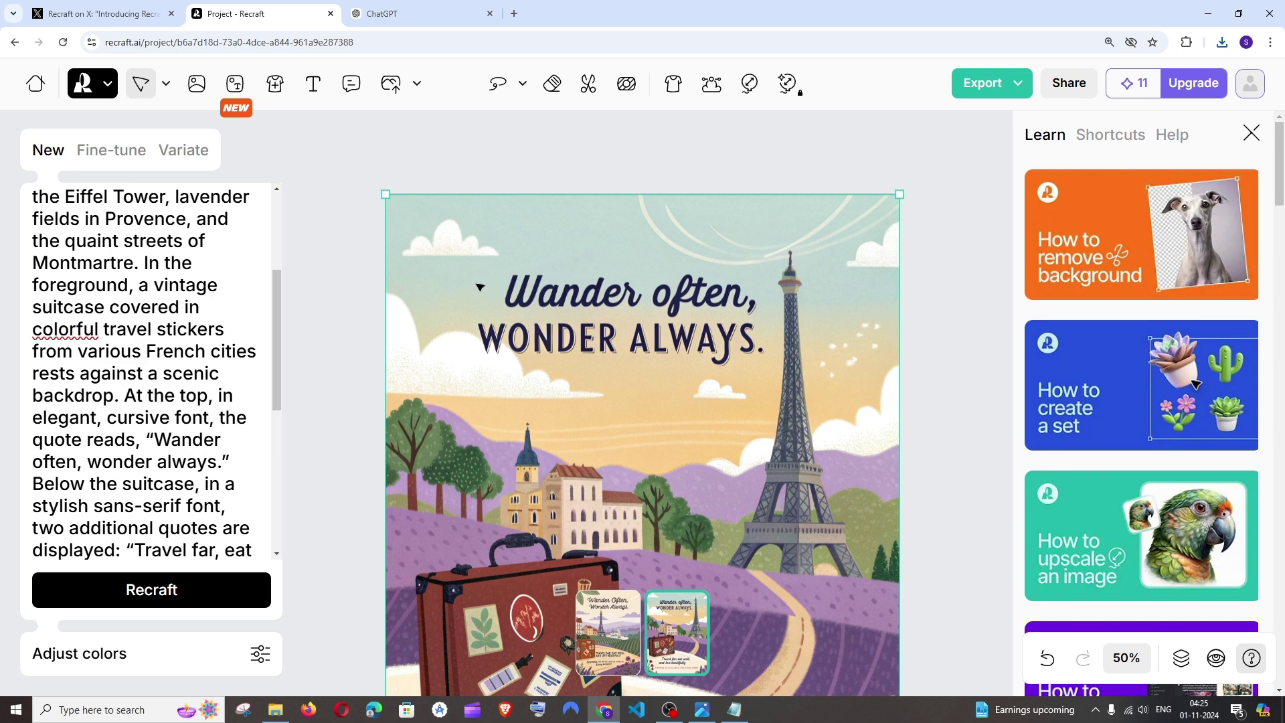
pyautogui.scroll(-3, 275, 360)
pyautogui.scroll(-1, 620, 372)
pyautogui.scroll(-3, 620, 372)
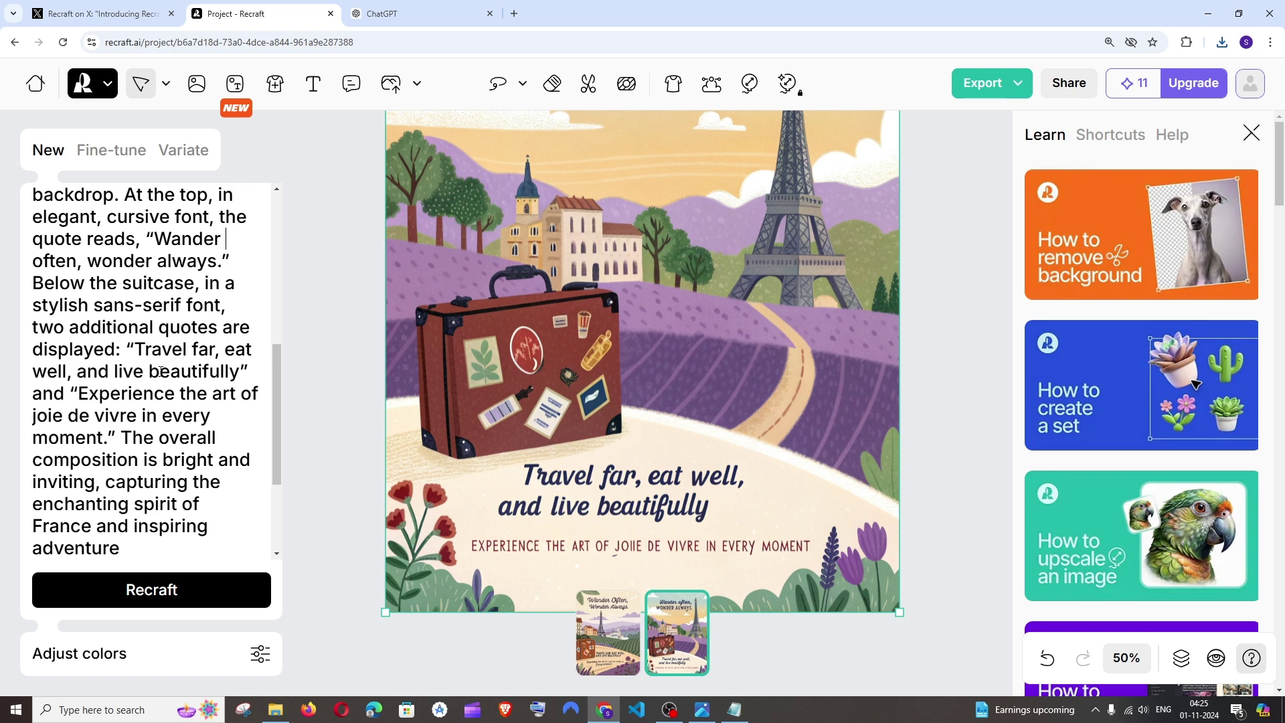
pyautogui.moveTo(79, 395); pyautogui.dragTo(108, 431)
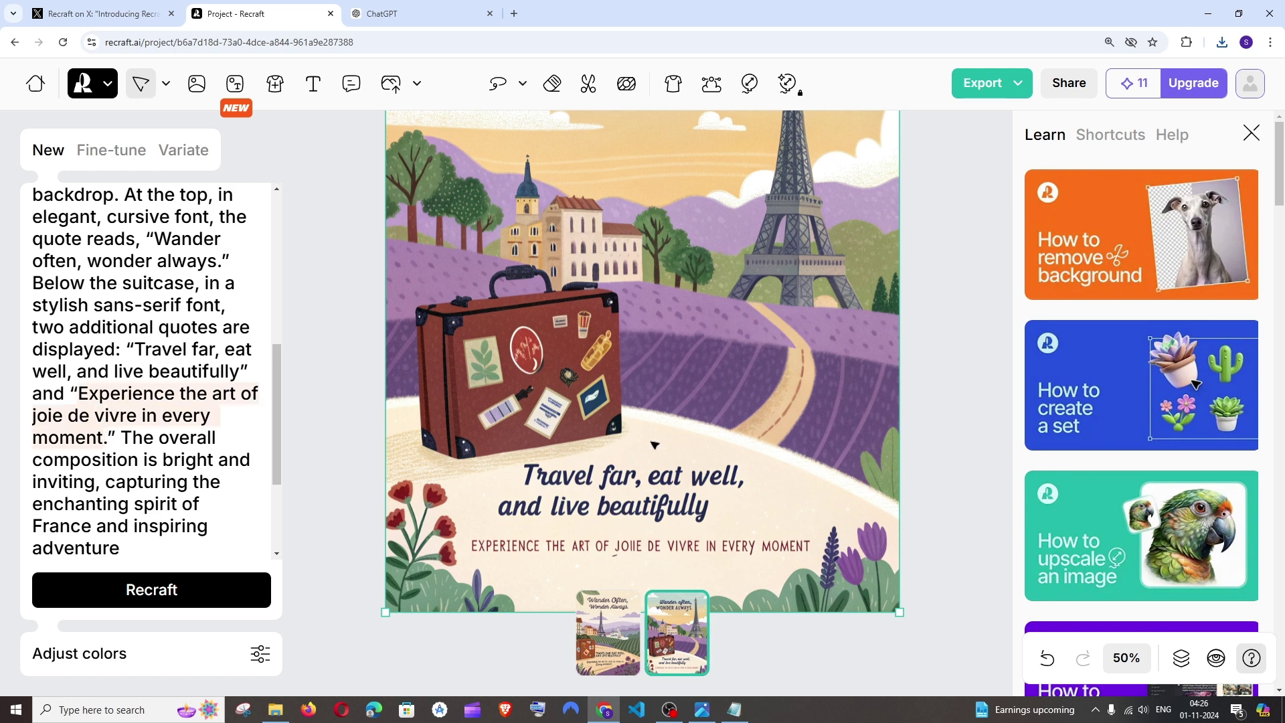
pyautogui.scroll(2, 658, 445)
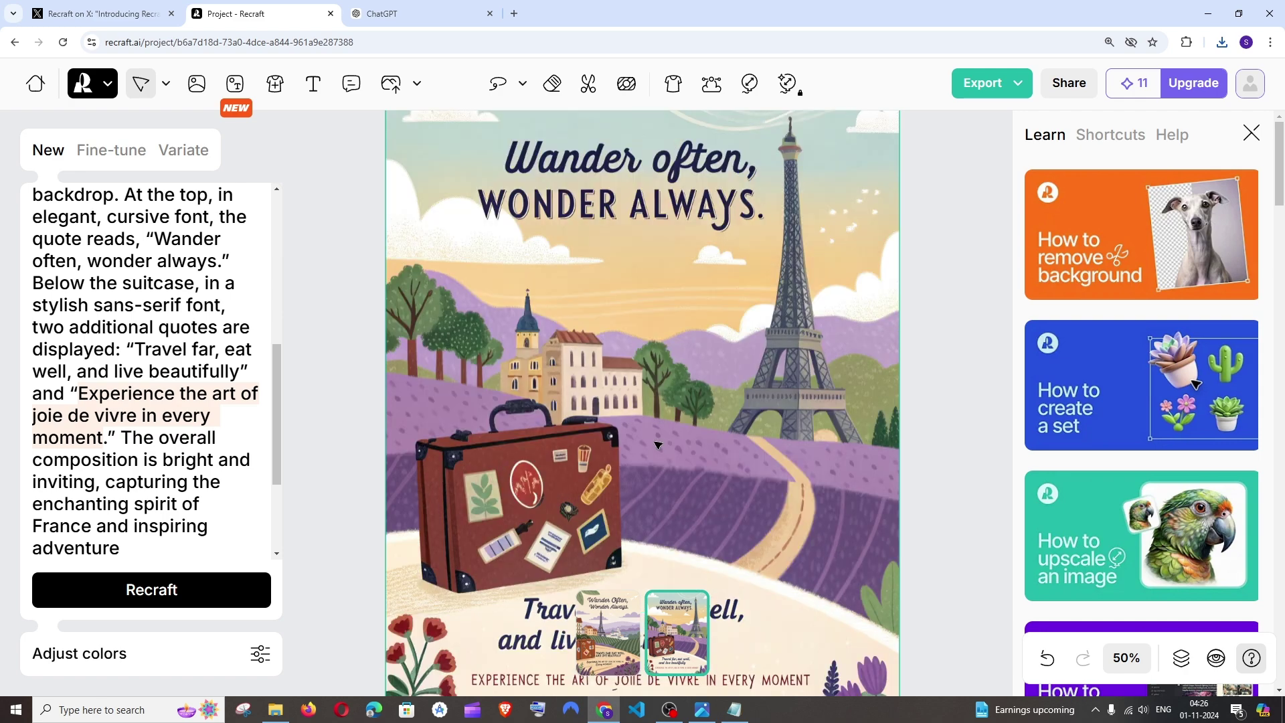
pyautogui.scroll(-1, 200, 418)
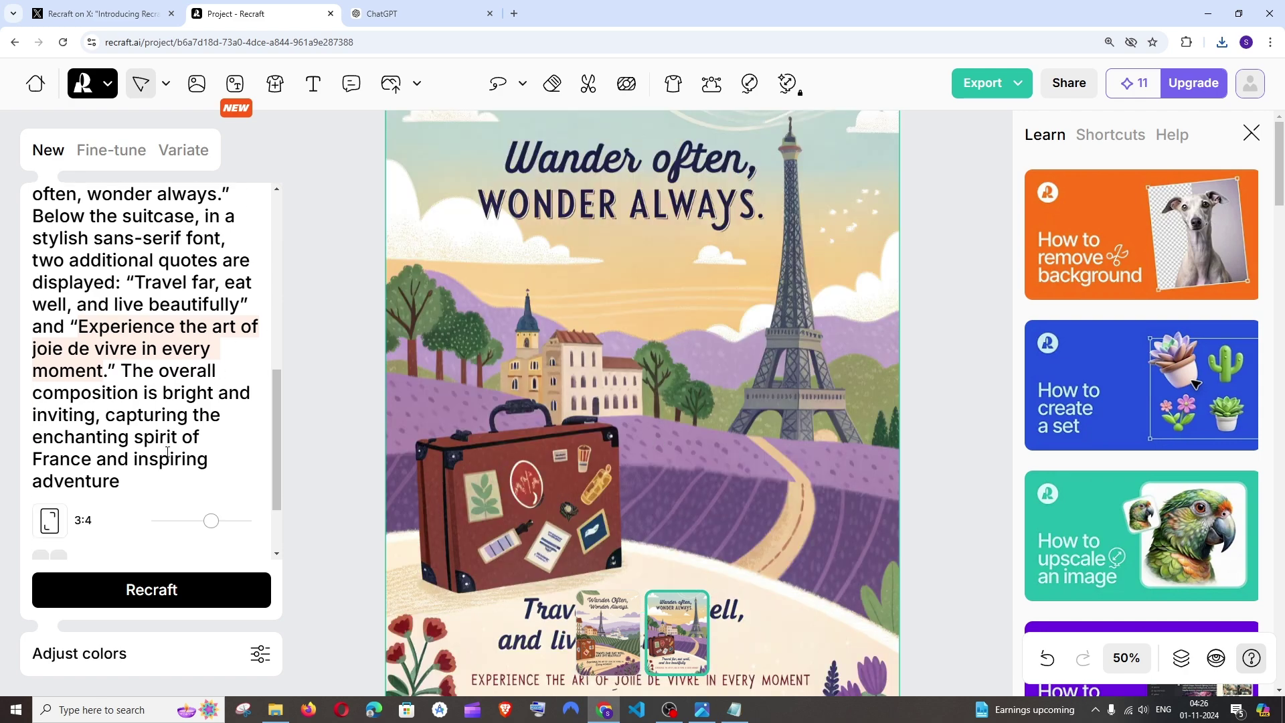
pyautogui.scroll(2, 169, 443)
pyautogui.scroll(2, 229, 323)
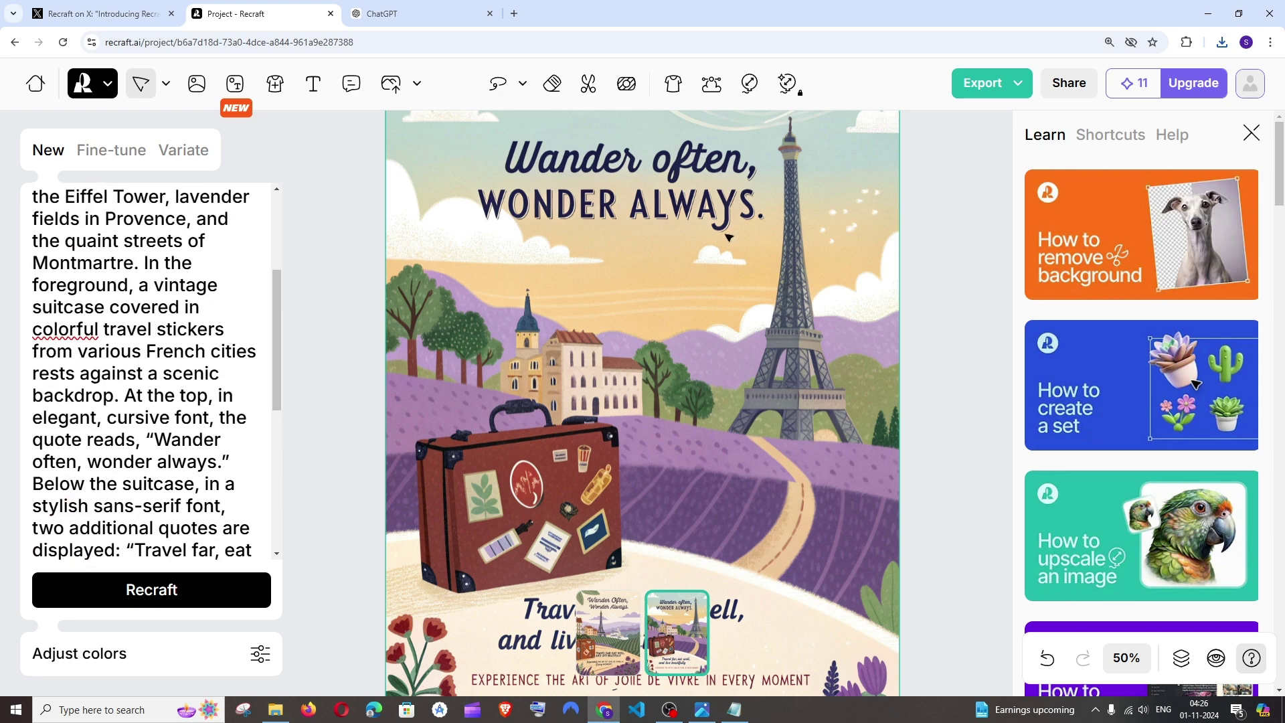
pyautogui.scroll(3, 155, 321)
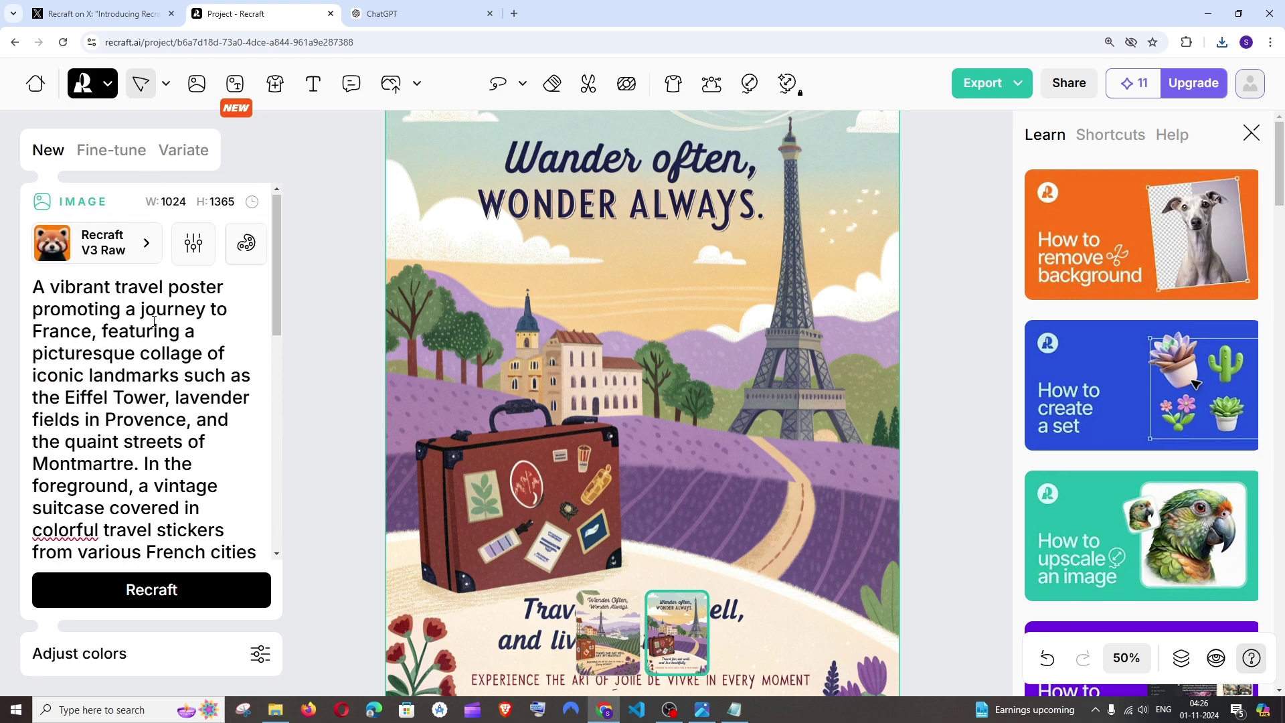
pyautogui.scroll(-3, 155, 321)
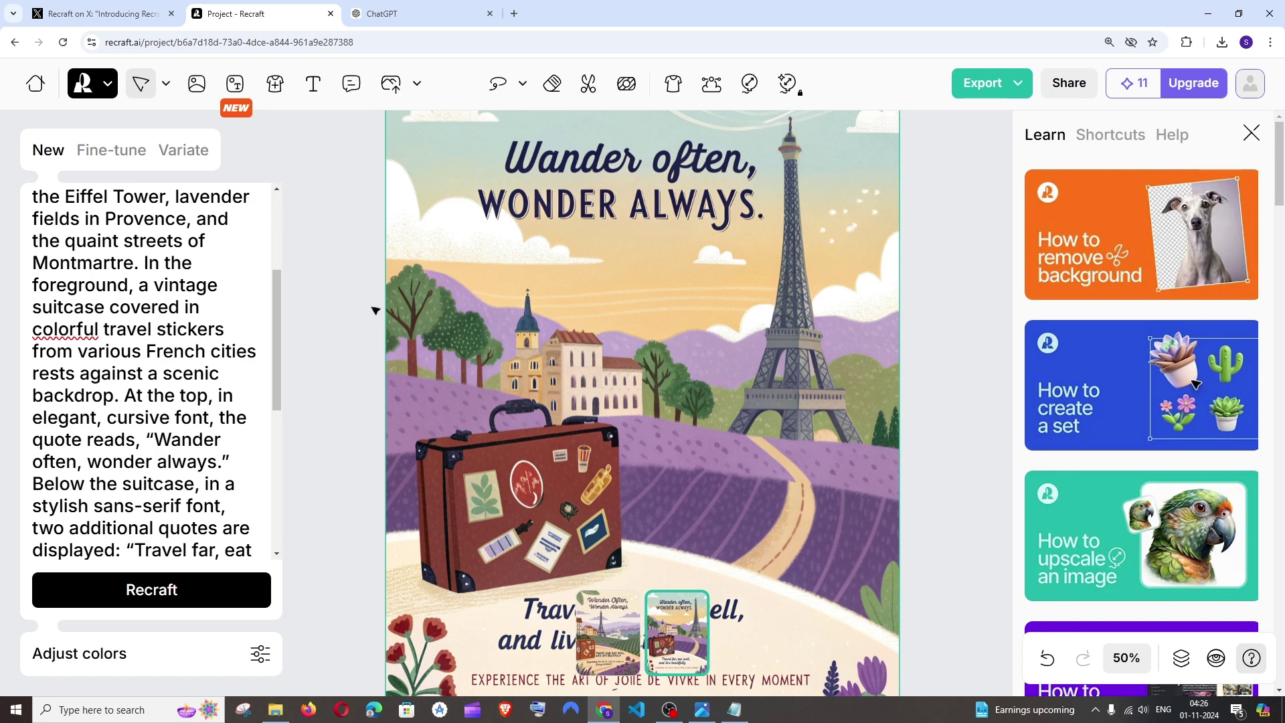